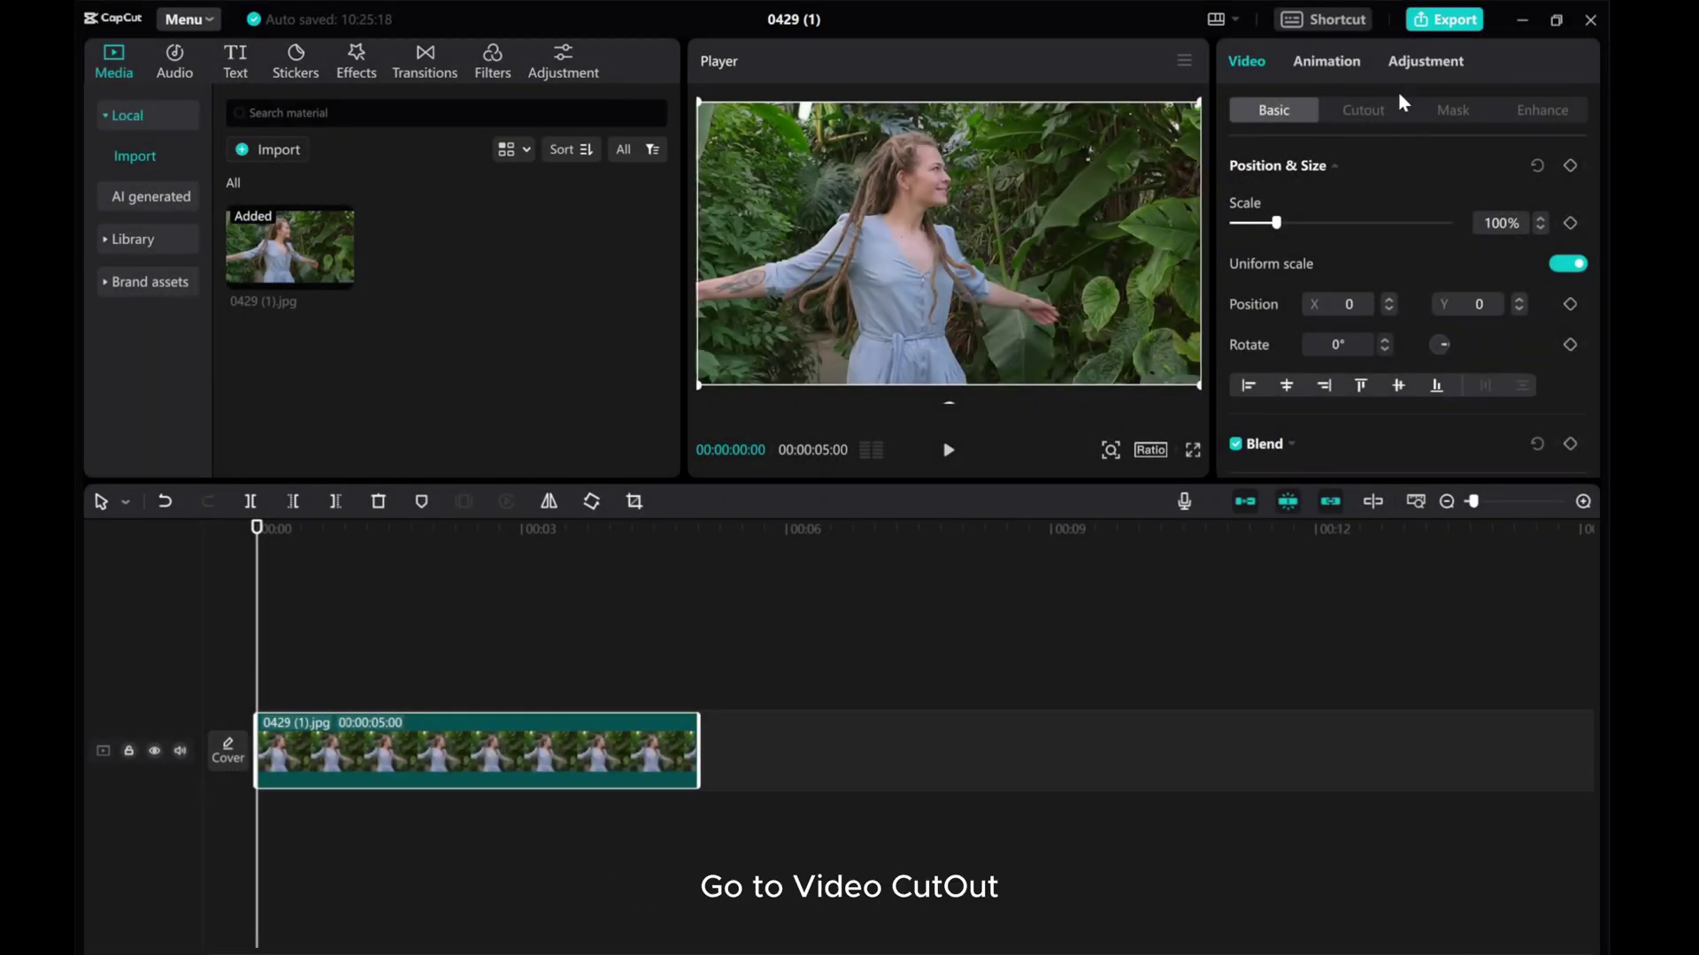
Step: Enable Chroma key, pick the blue dress colour, and set Strength 5 and Shadow 13
{"action": "left_click", "coordinate": [1360, 111]}
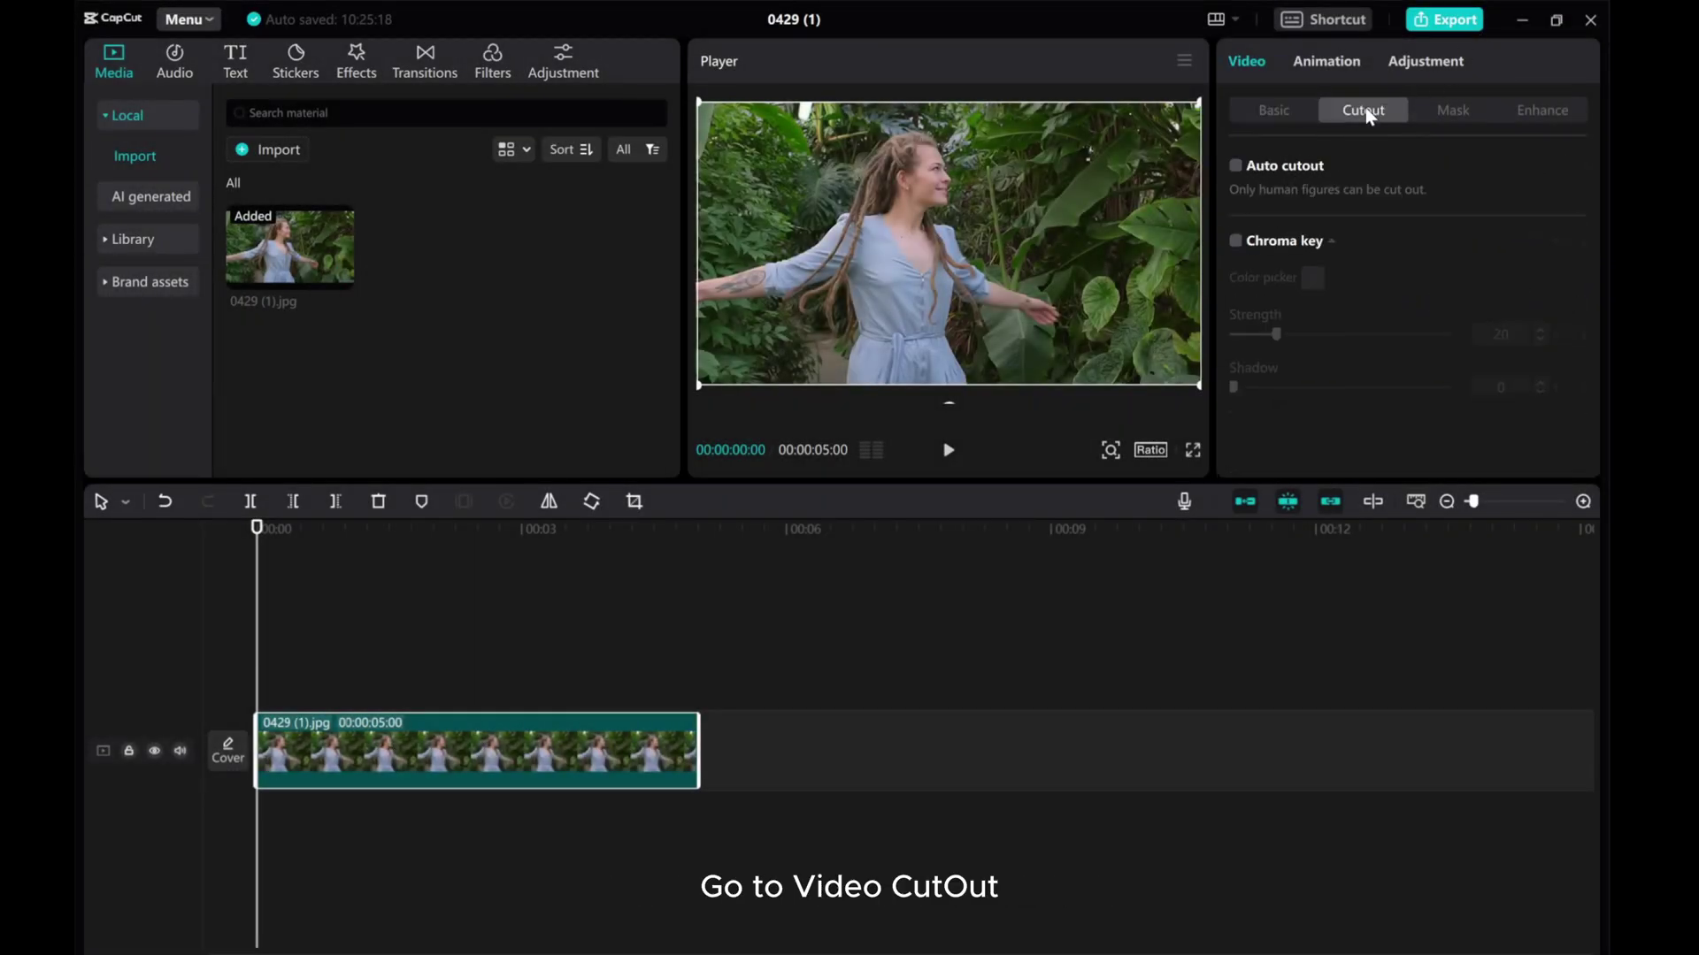
{"action": "left_click", "coordinate": [1235, 242]}
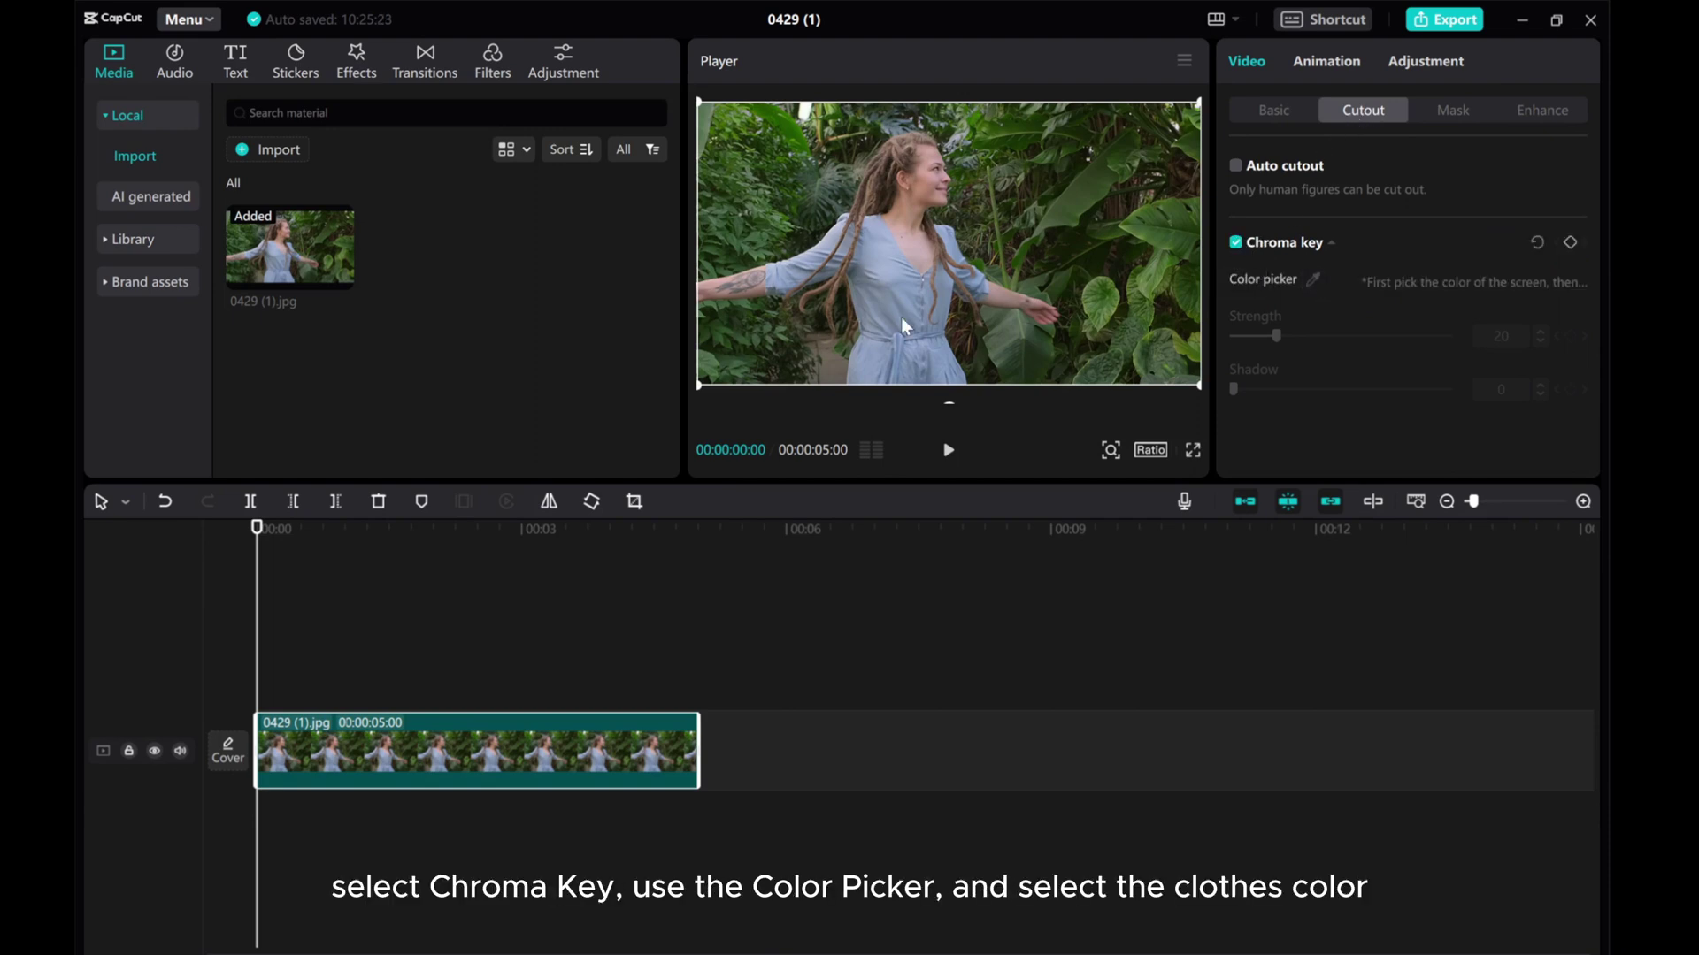
{"action": "left_click", "coordinate": [1313, 279]}
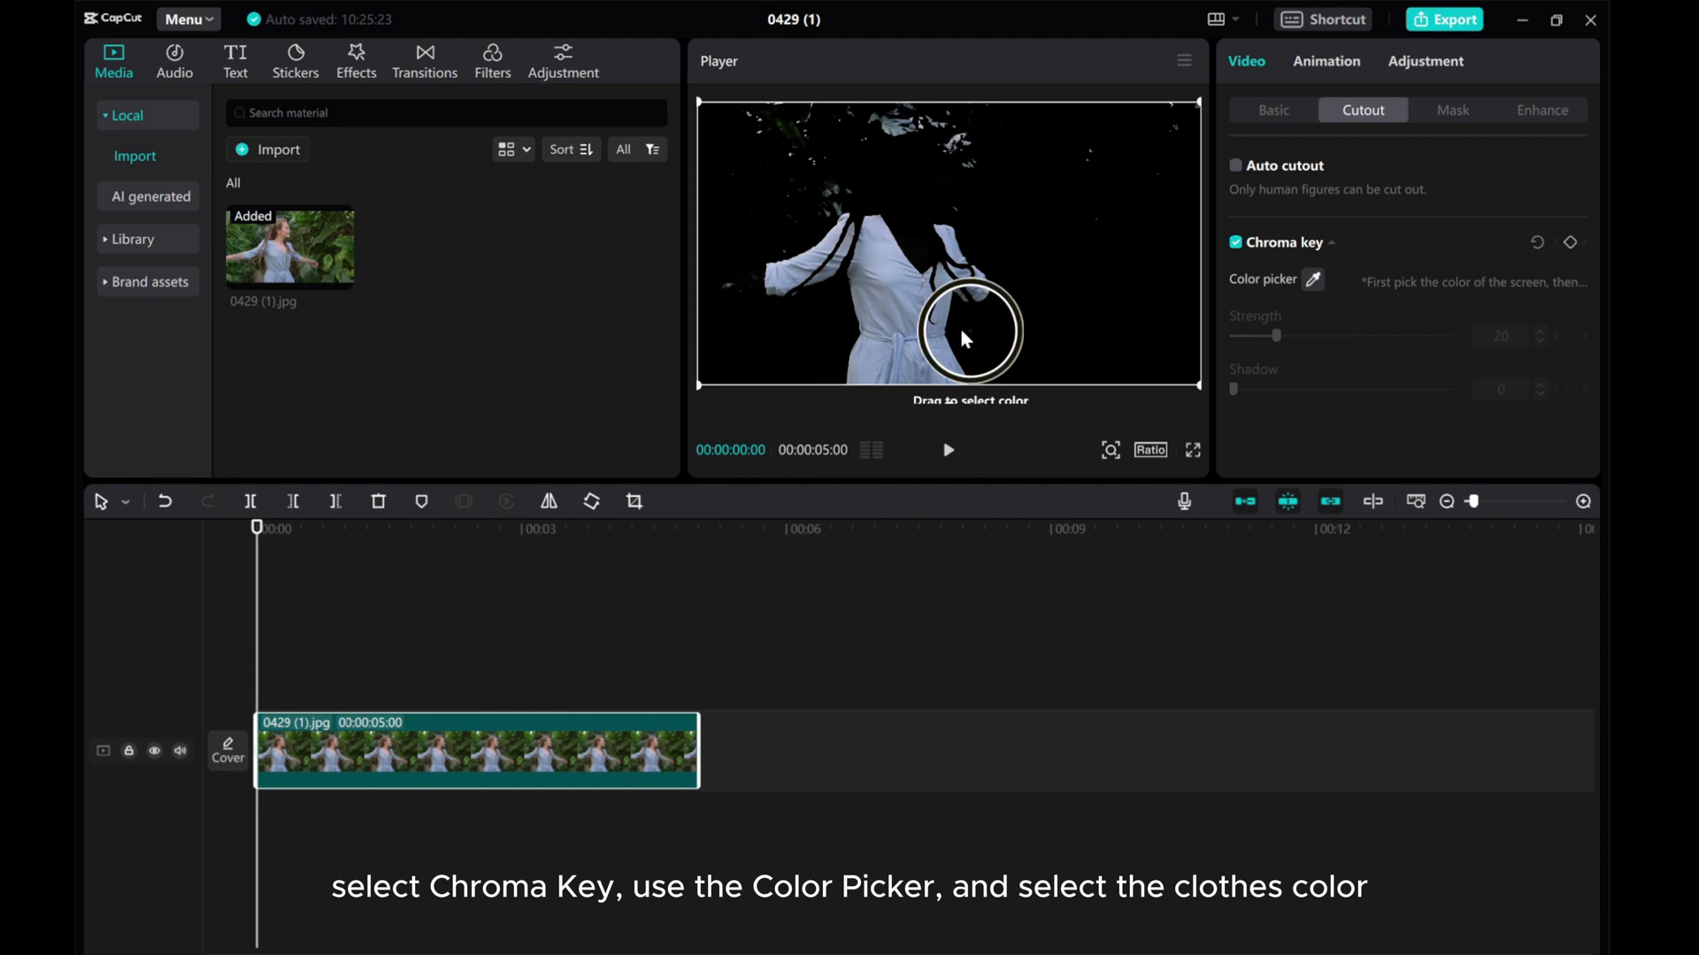
{"action": "left_click", "coordinate": [902, 339]}
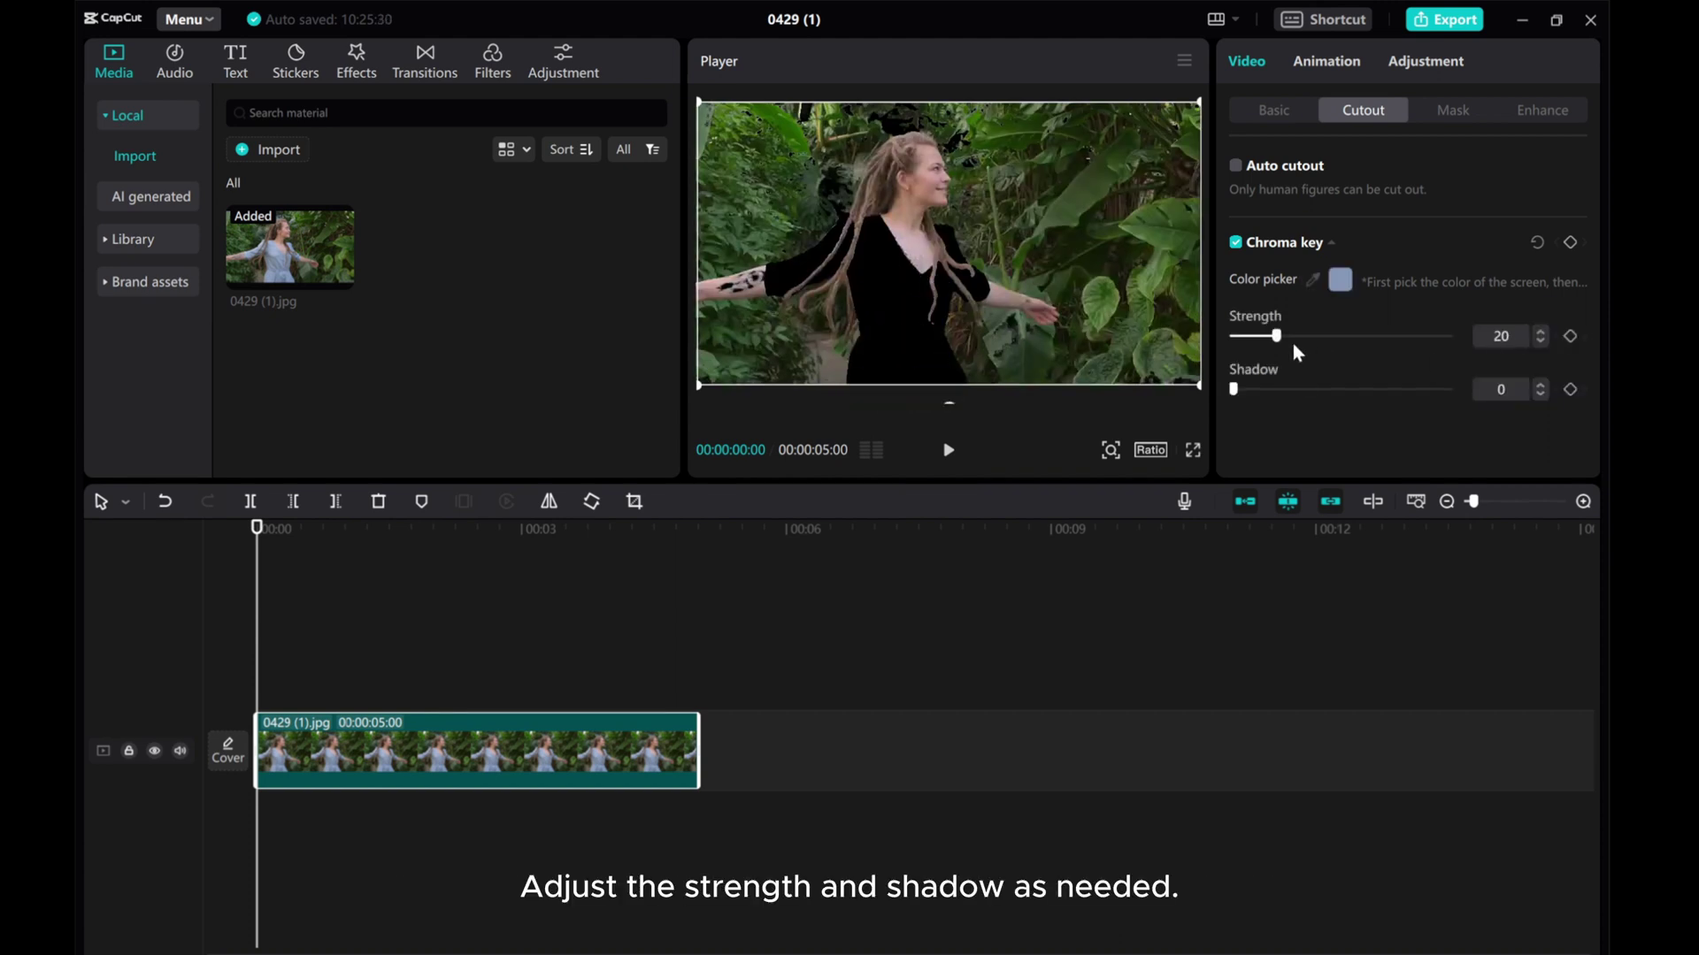
{"action": "left_click_drag", "start_coordinate": [1276, 336], "coordinate": [1243, 341]}
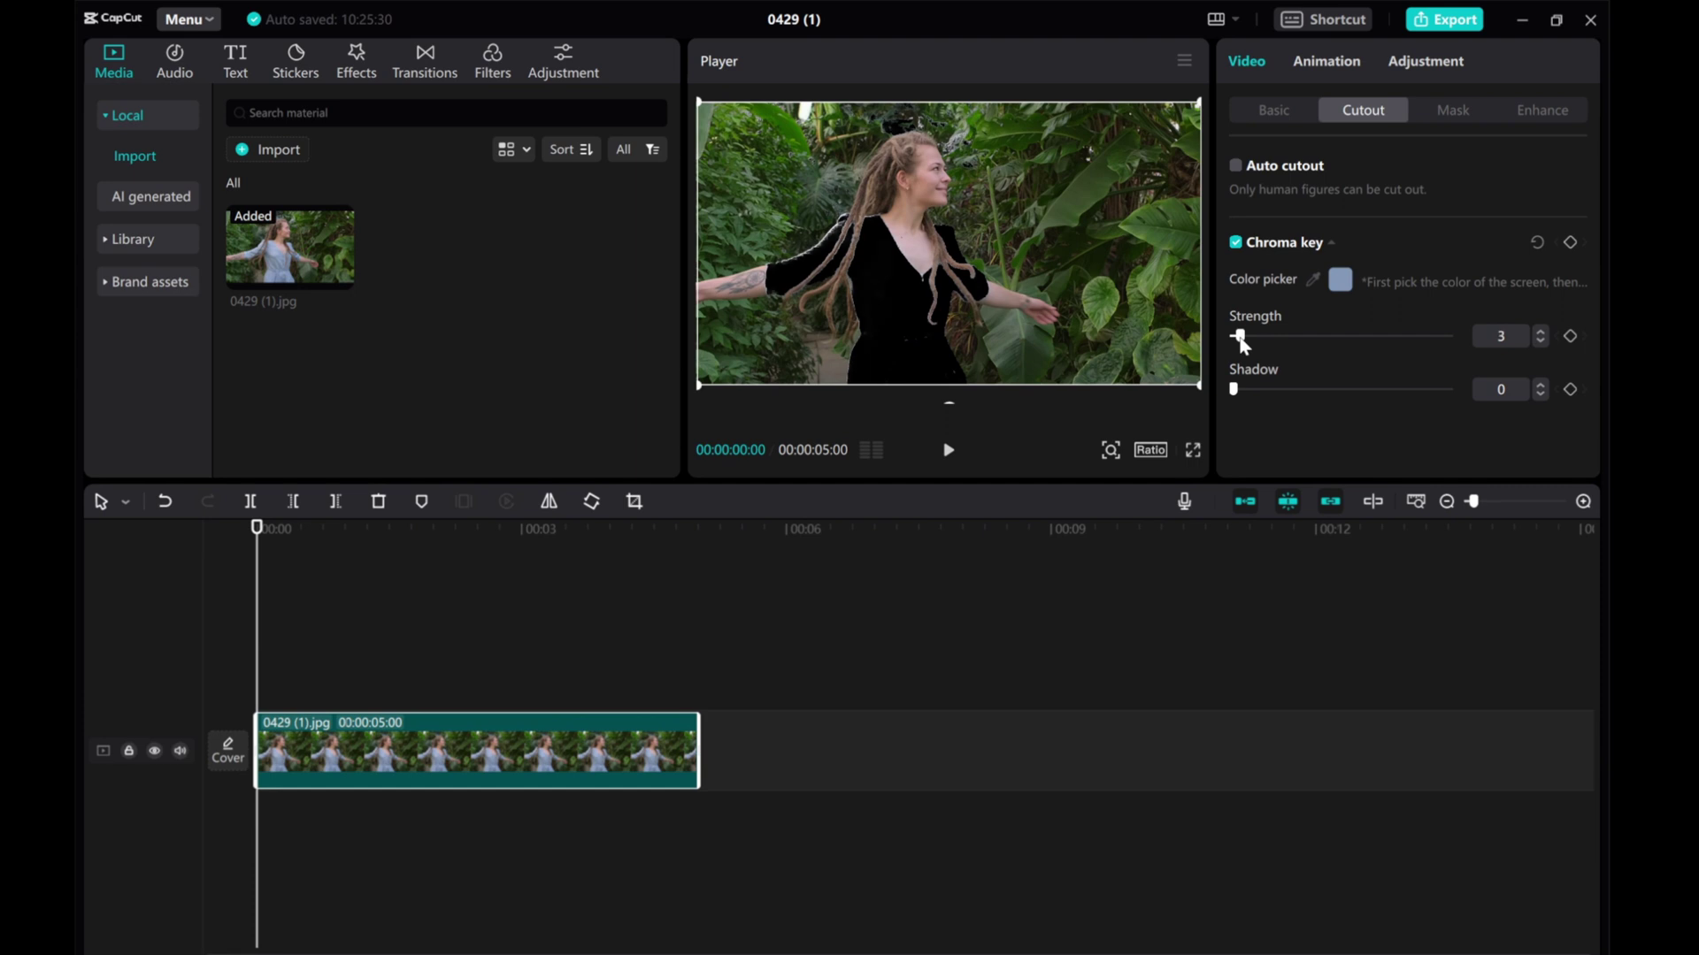
{"action": "left_click", "coordinate": [1539, 331]}
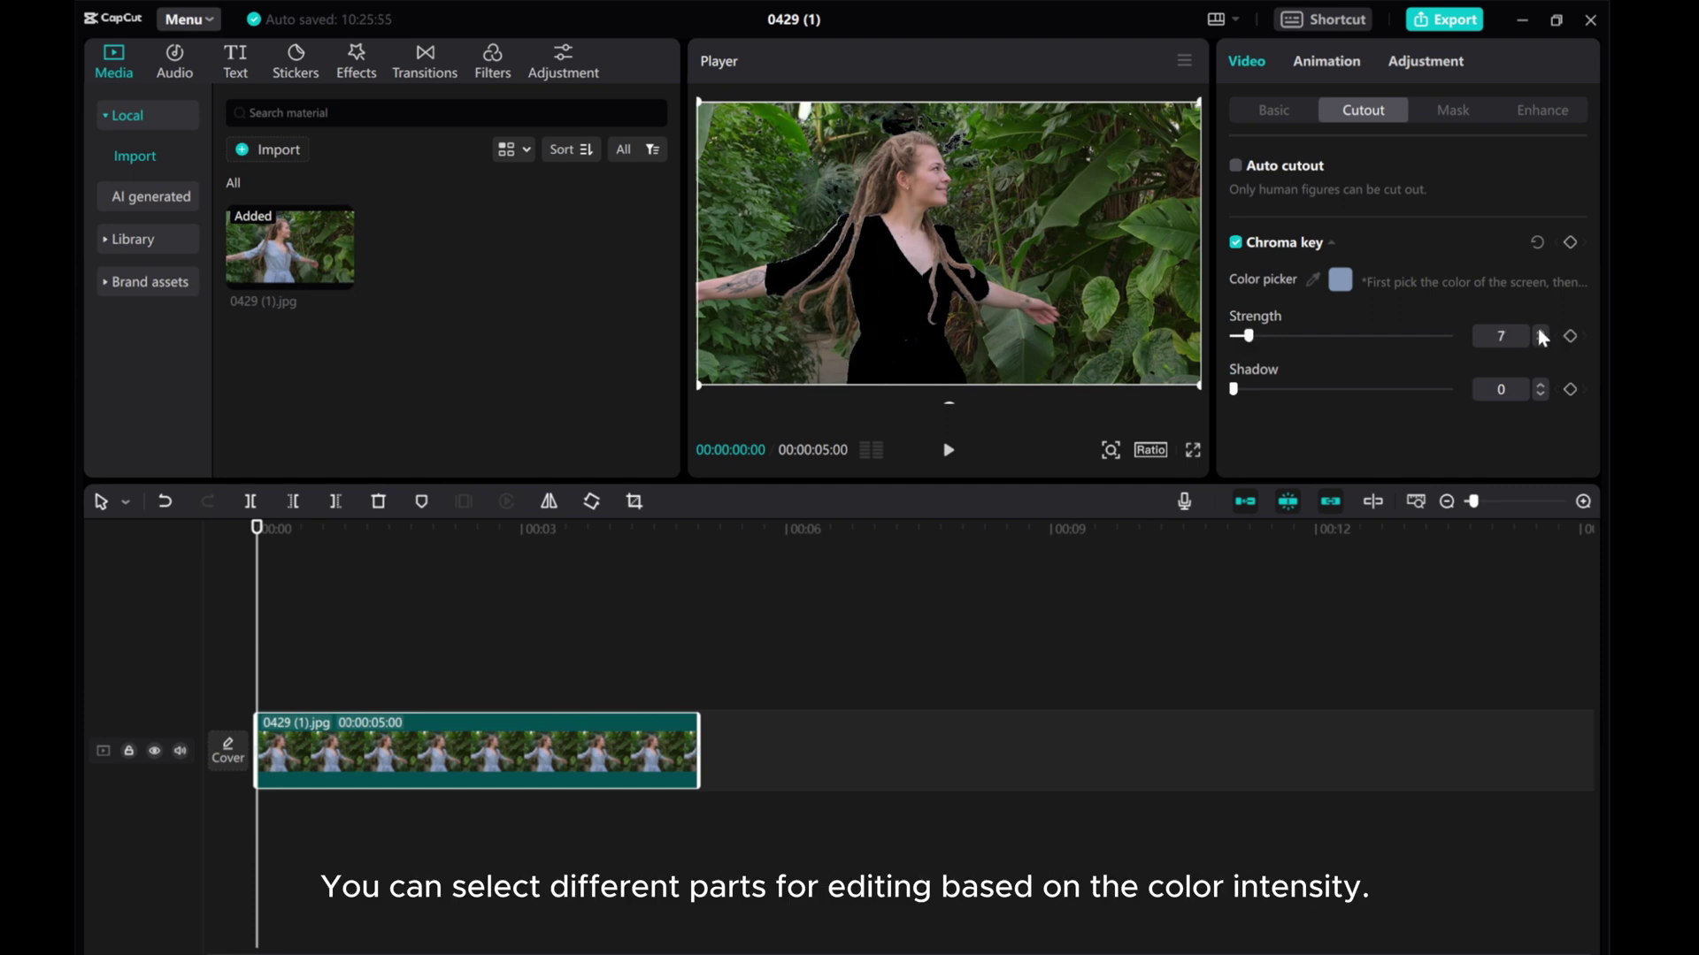
{"action": "left_click", "coordinate": [1539, 329]}
{"action": "left_click", "coordinate": [1541, 342]}
{"action": "left_click", "coordinate": [1541, 385]}
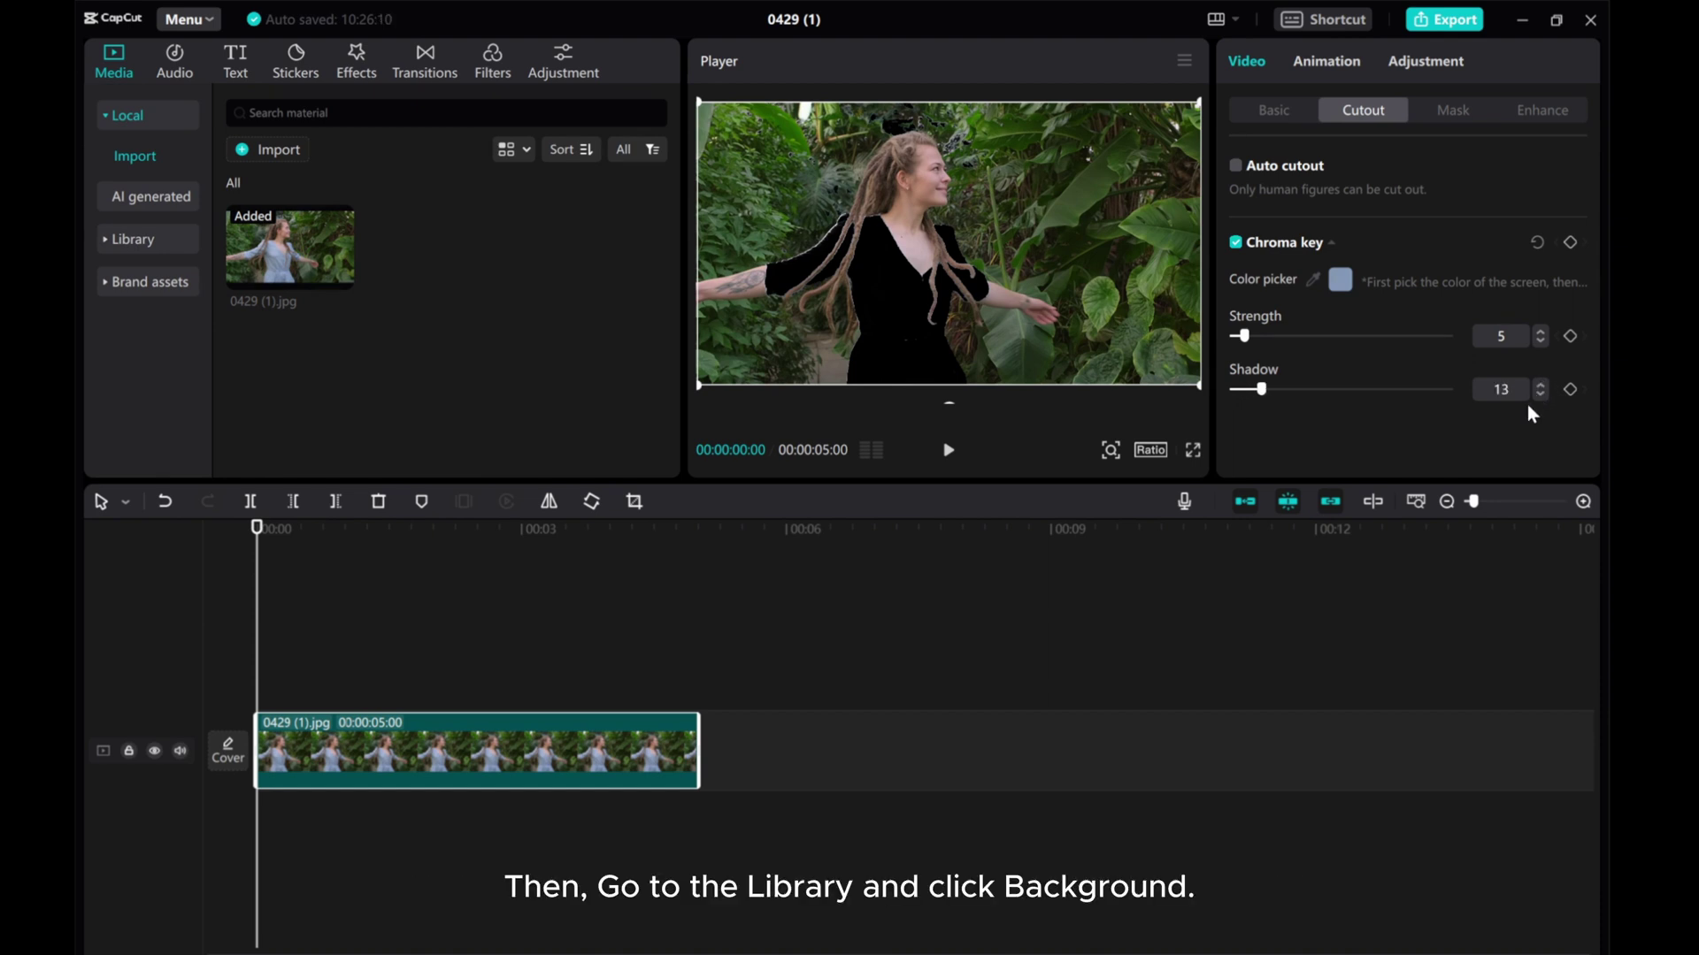
Step: Expand the Library and show its Background collection of solid-colour clips
{"action": "left_click", "coordinate": [108, 237]}
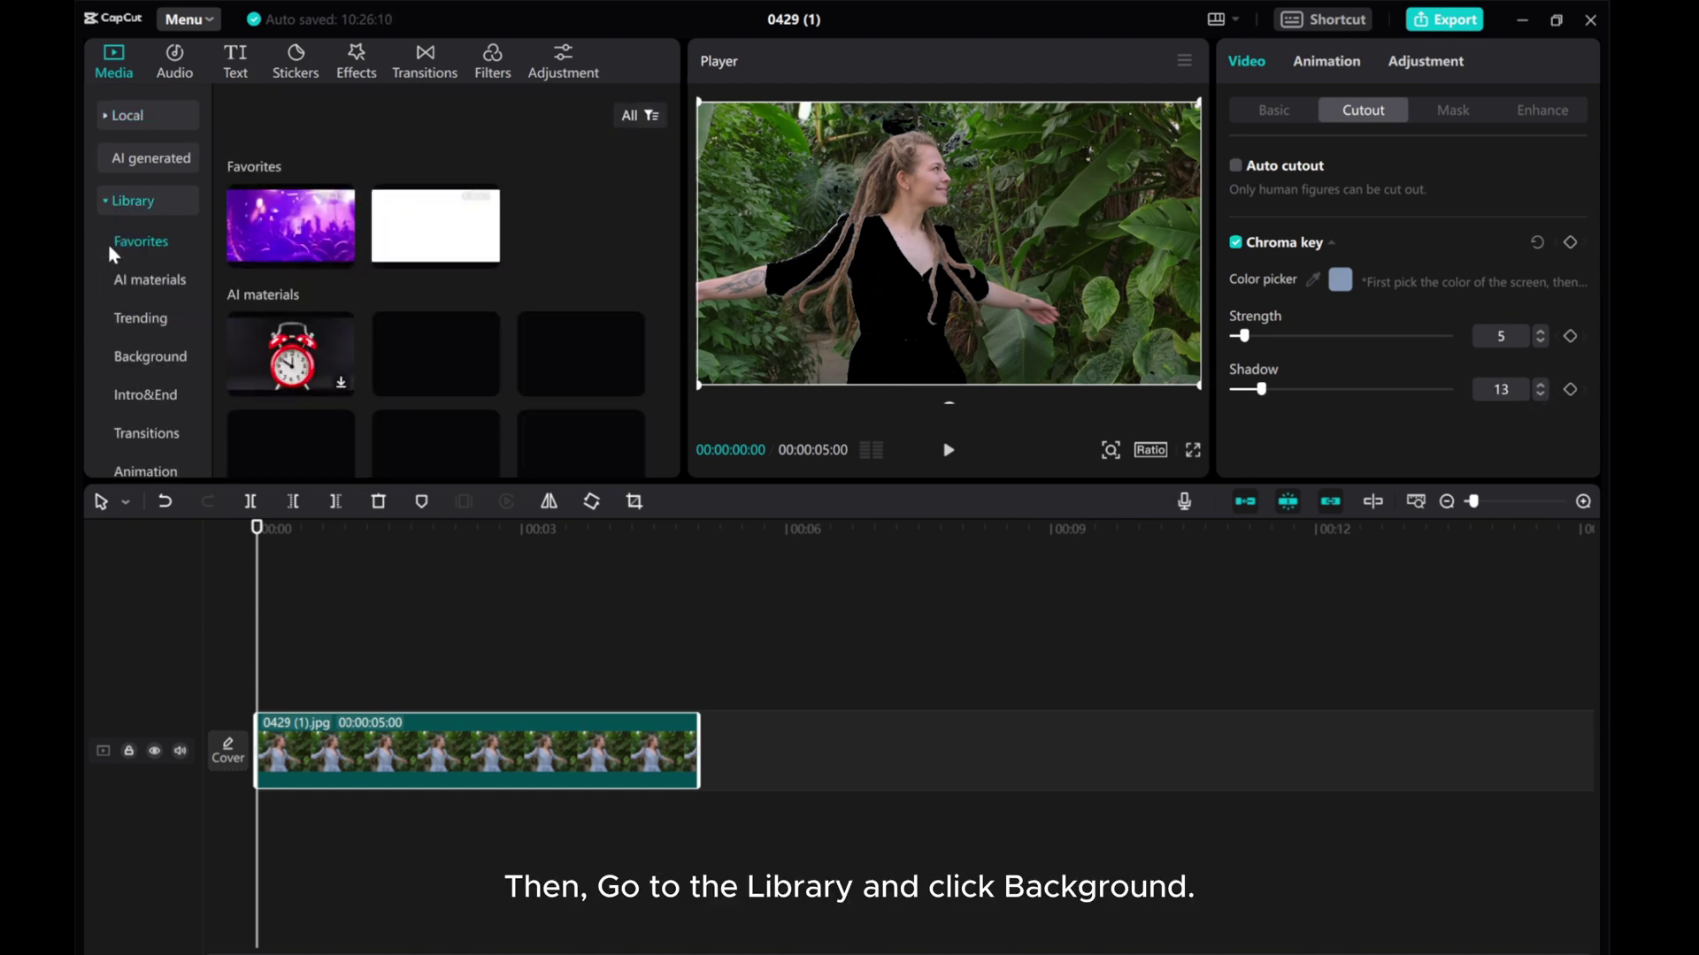
{"action": "left_click", "coordinate": [136, 366]}
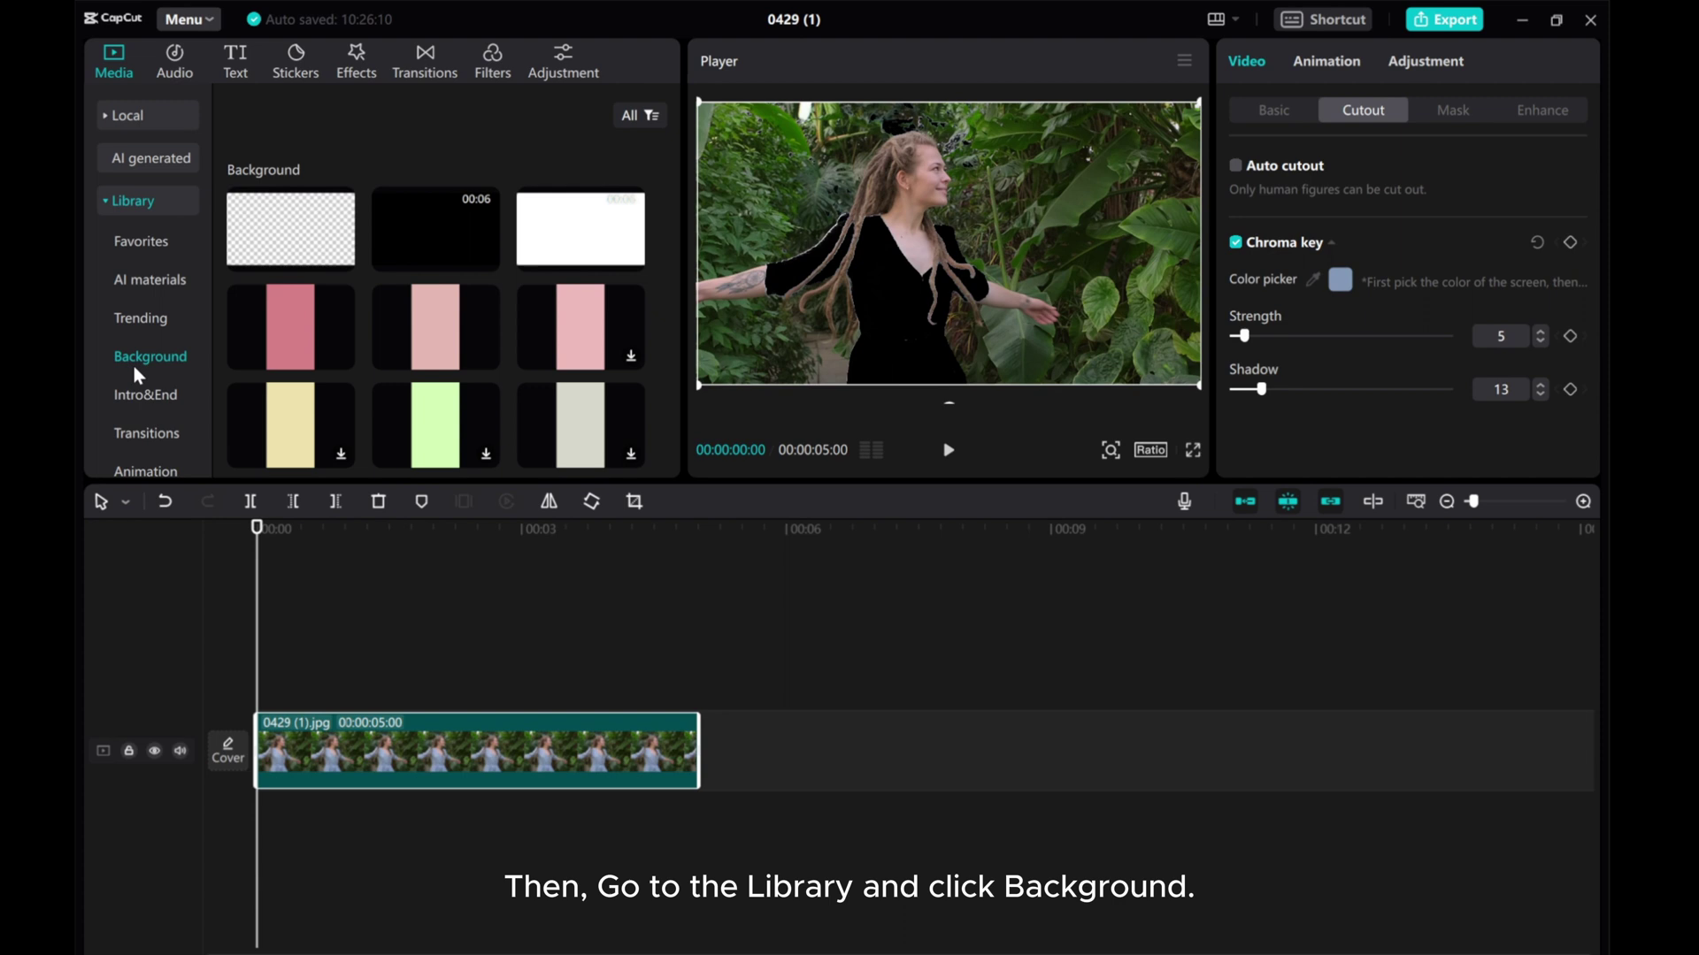
{"action": "mouse_move", "coordinate": [290, 426]}
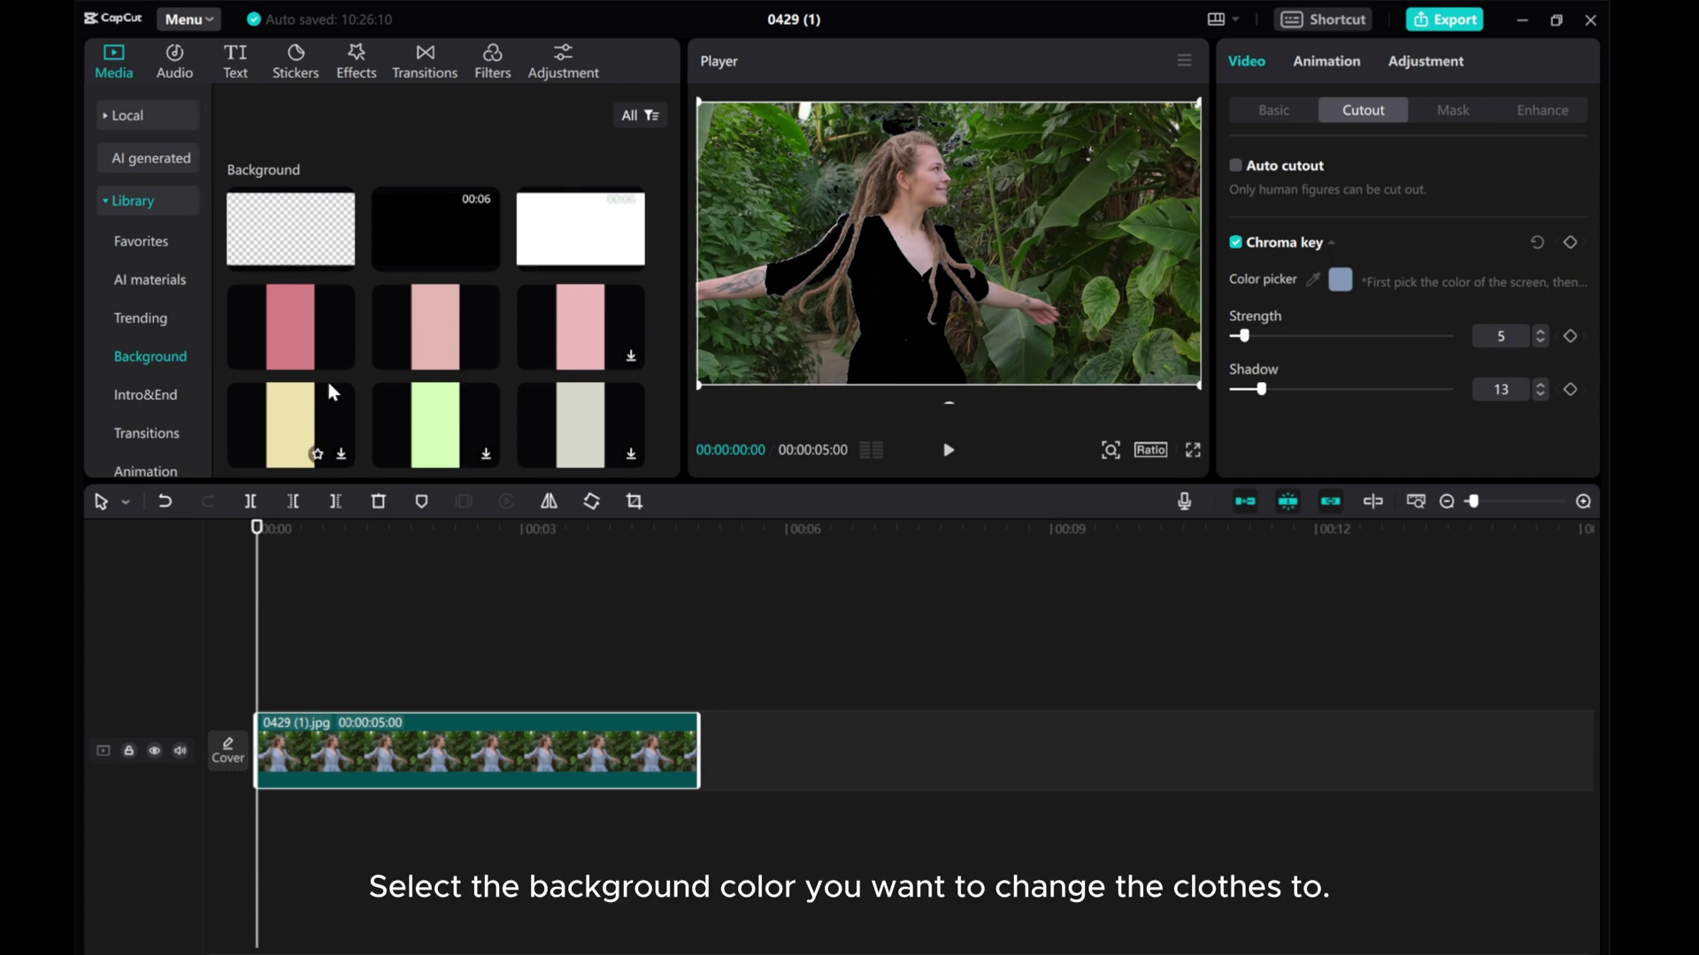
{"action": "scroll", "coordinate": [329, 391], "scroll_direction": "down", "scroll_amount": 1}
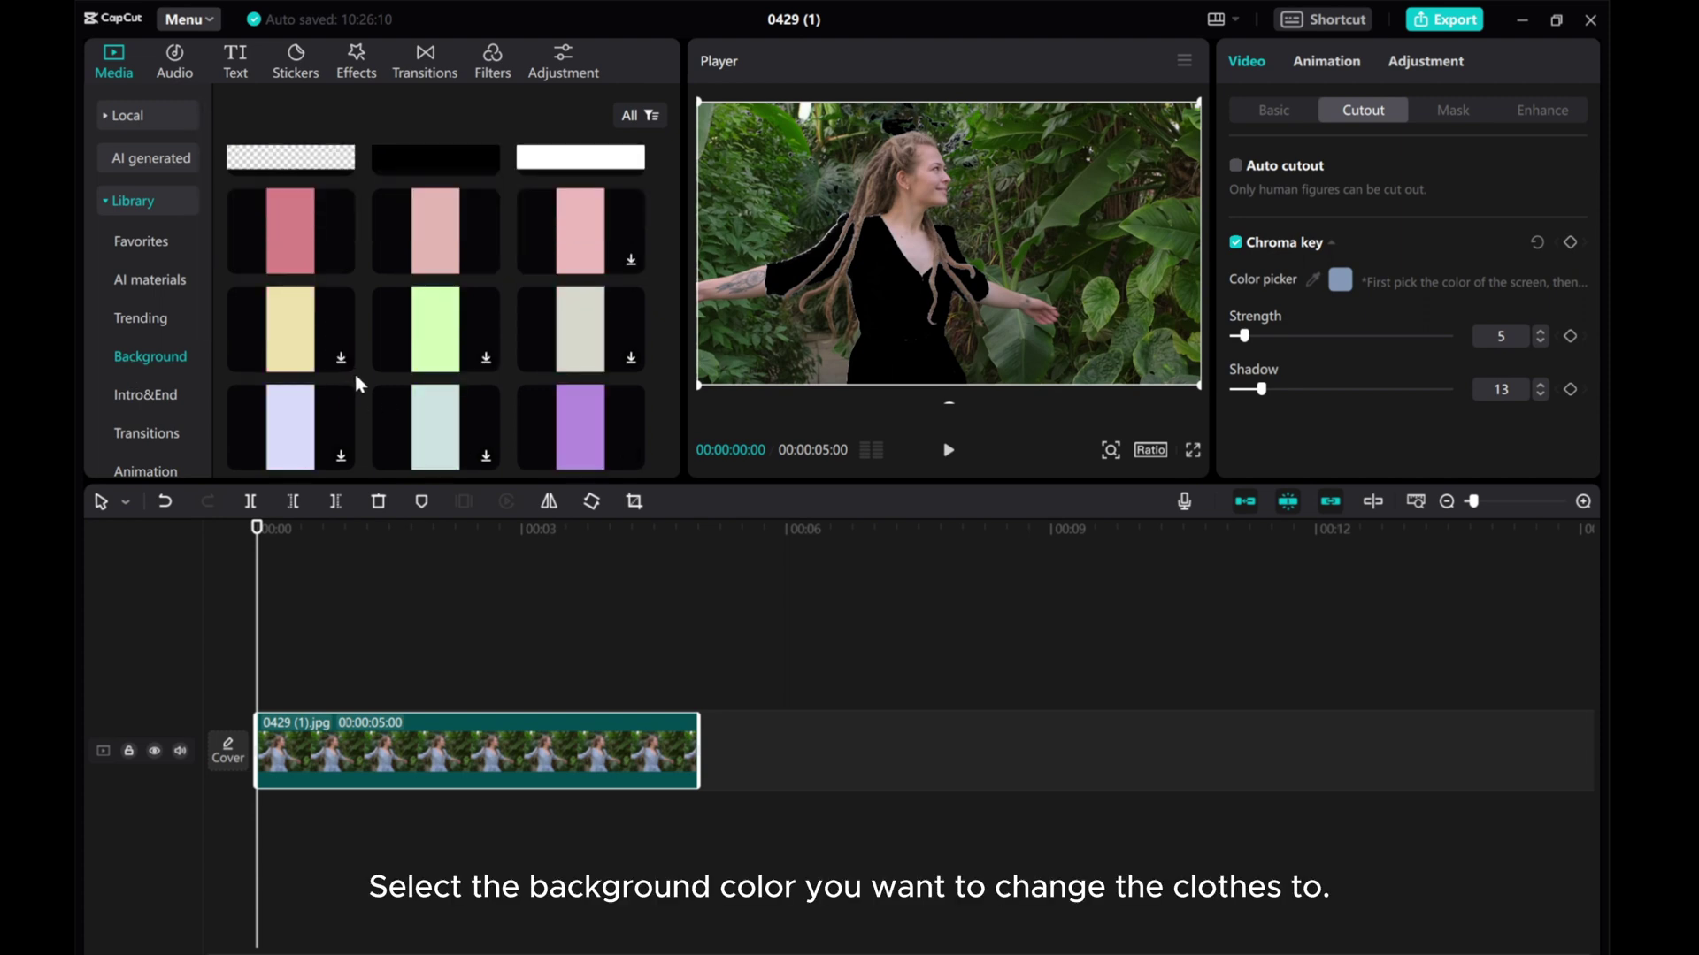
{"action": "mouse_move", "coordinate": [291, 231]}
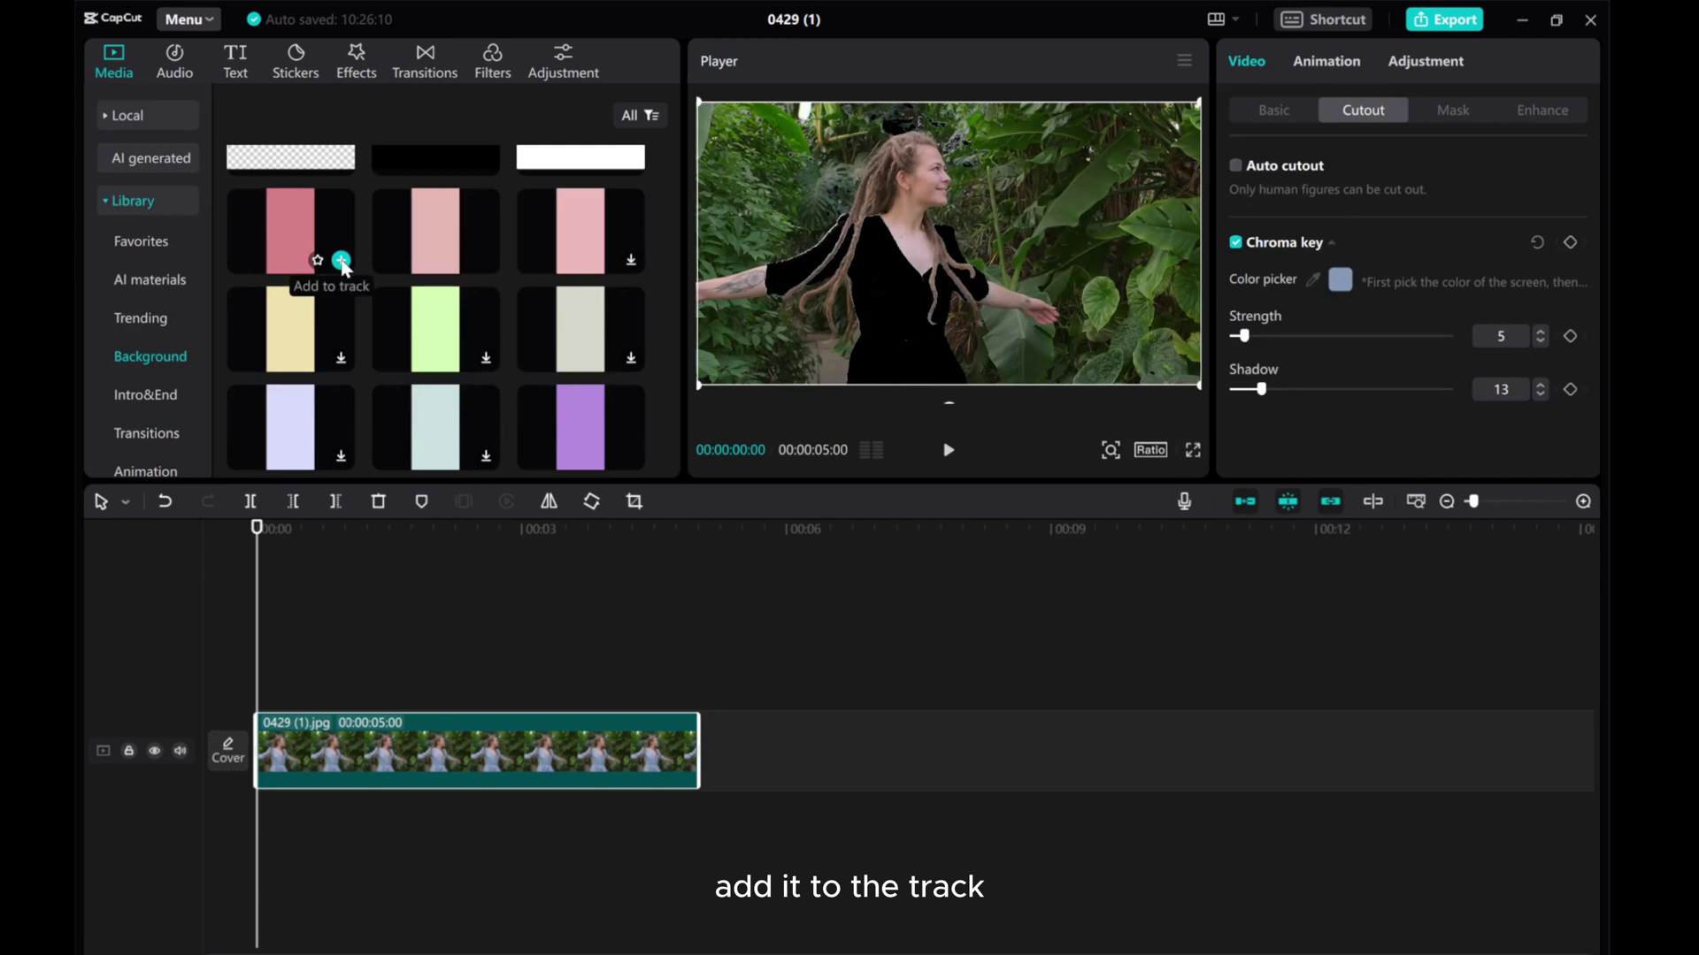
Step: Add the pink background to the timeline, rotated 90° and scaled to fill the frame
{"action": "left_click", "coordinate": [341, 260]}
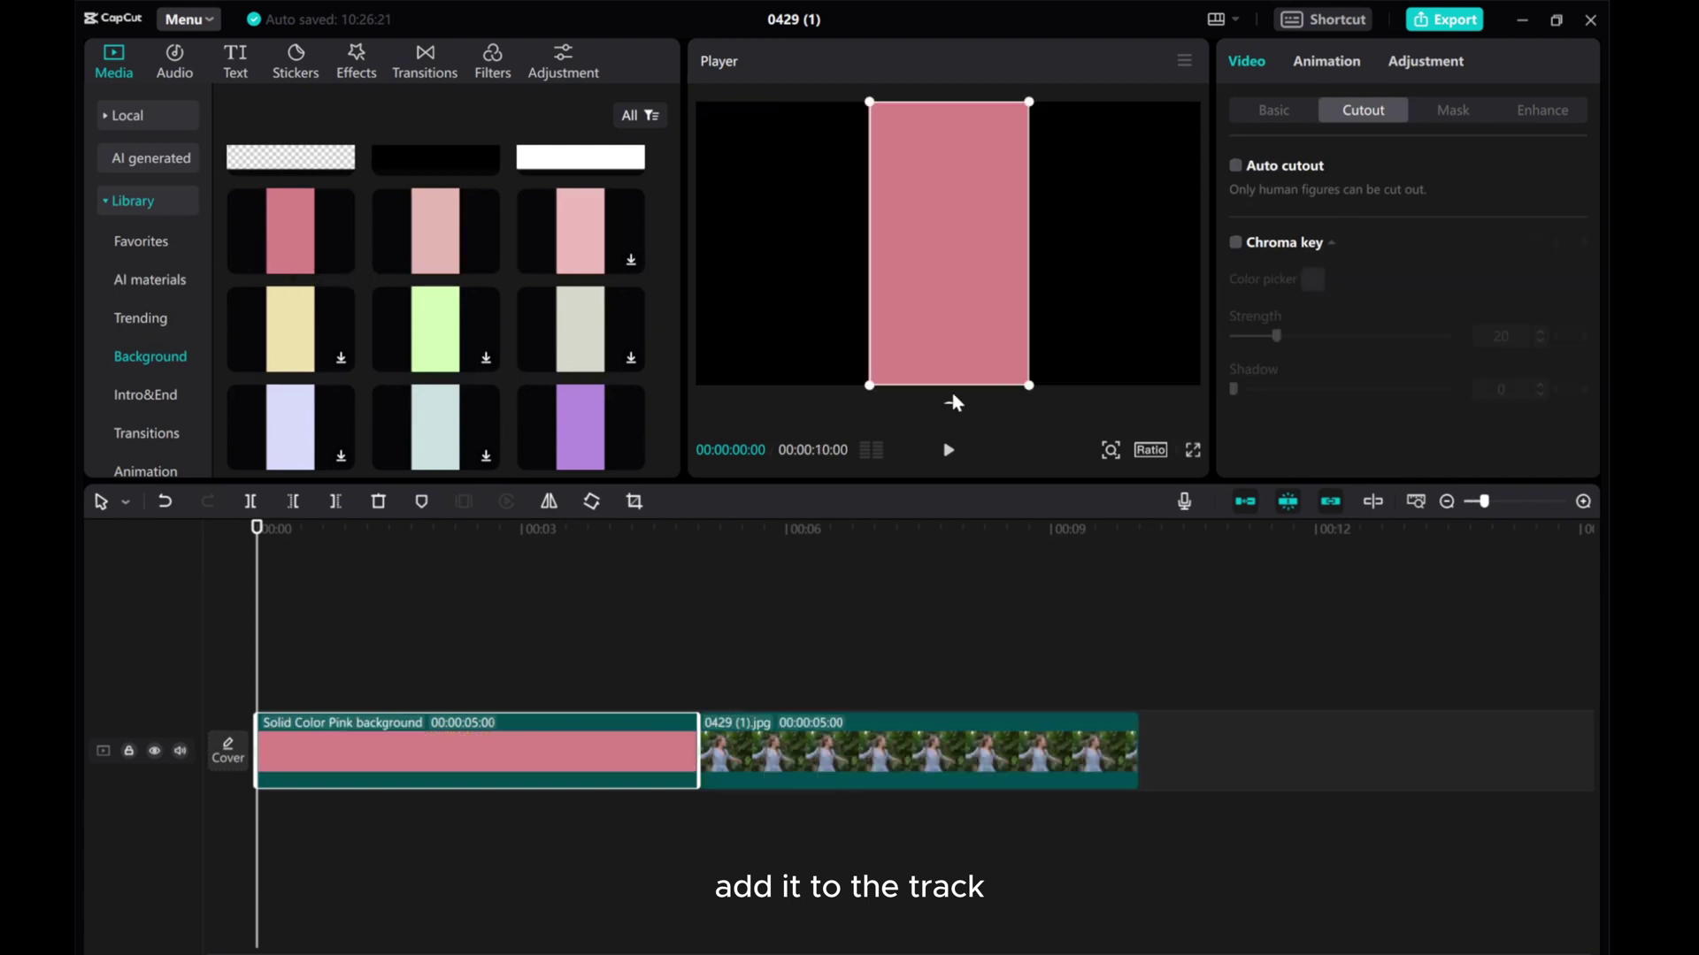
{"action": "left_click_drag", "start_coordinate": [953, 400], "coordinate": [815, 252]}
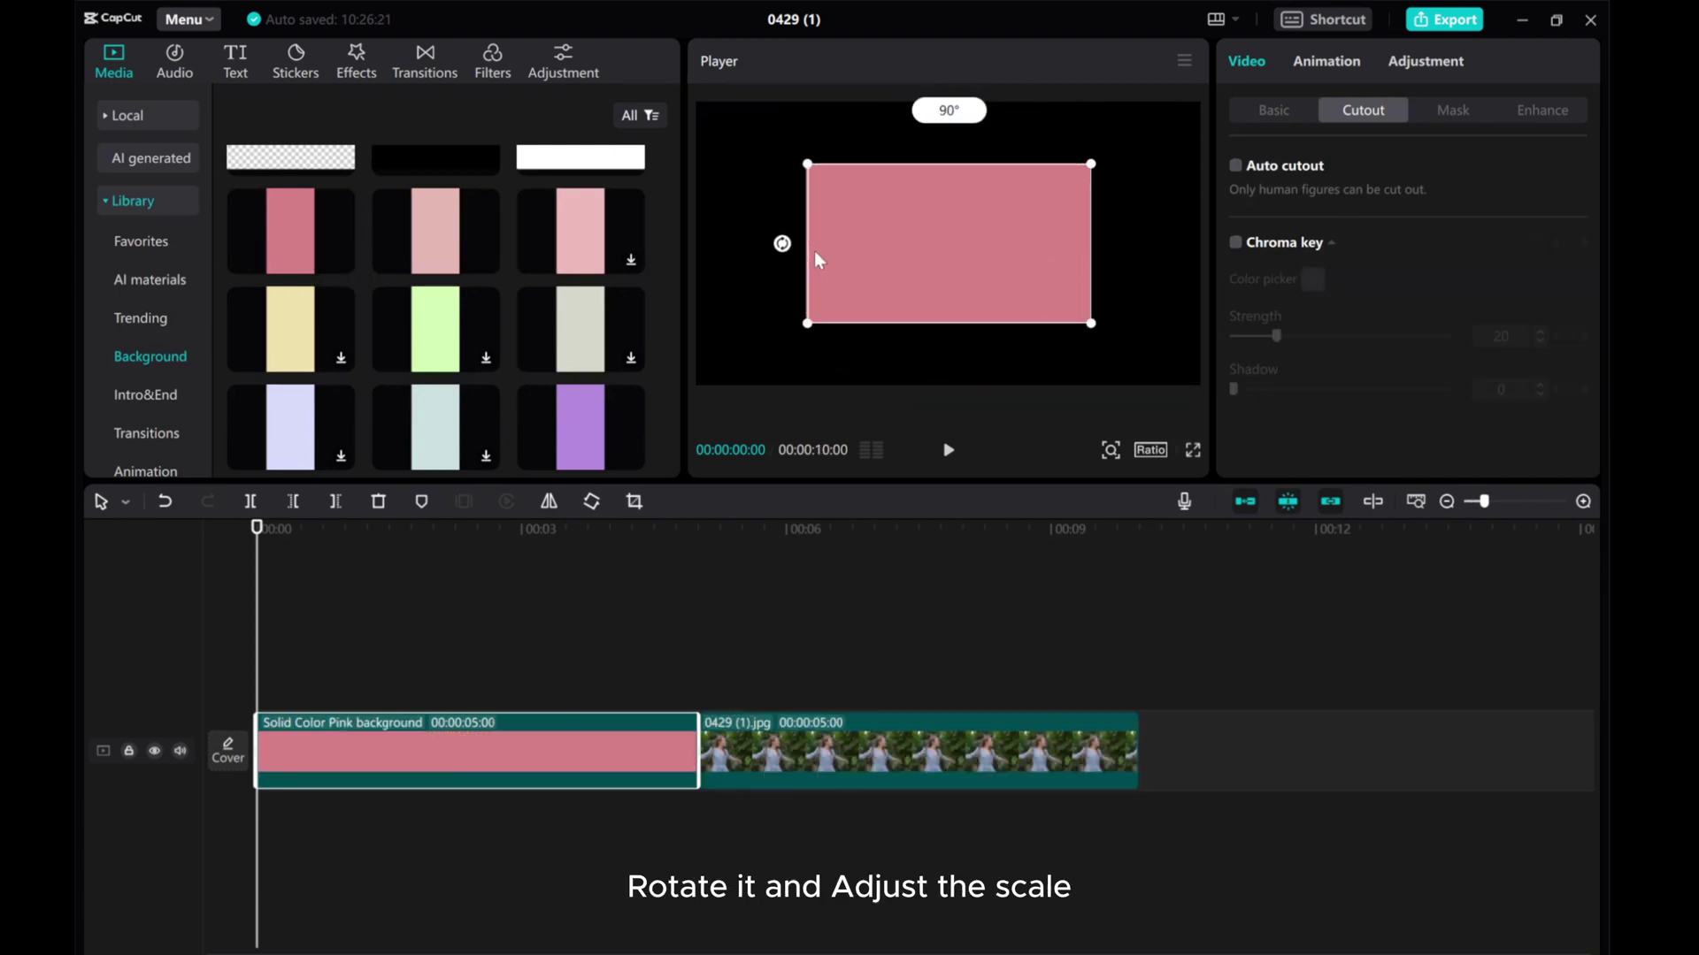
{"action": "left_click_drag", "start_coordinate": [809, 333], "coordinate": [717, 374]}
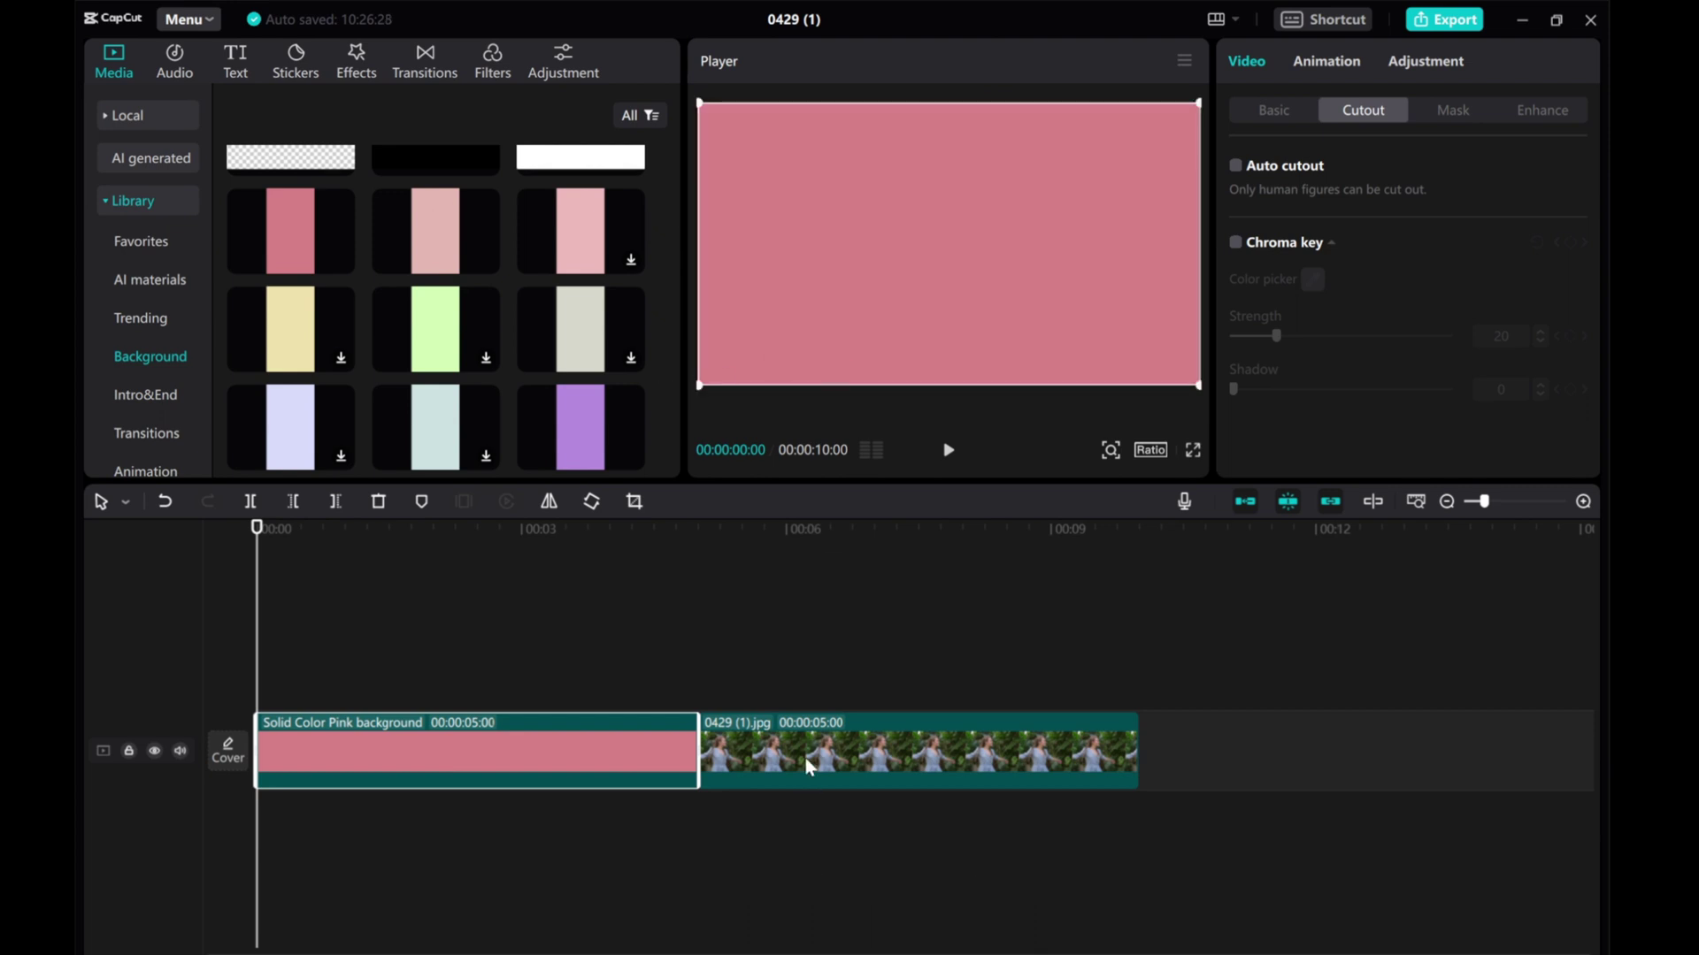
Step: Place the photo above the pink background and merge both into a compound clip
{"action": "mouse_move", "coordinate": [805, 757]}
{"action": "left_mouse_down"}
{"action": "mouse_move", "coordinate": [447, 676]}
{"action": "mouse_move", "coordinate": [366, 681]}
{"action": "left_mouse_up"}
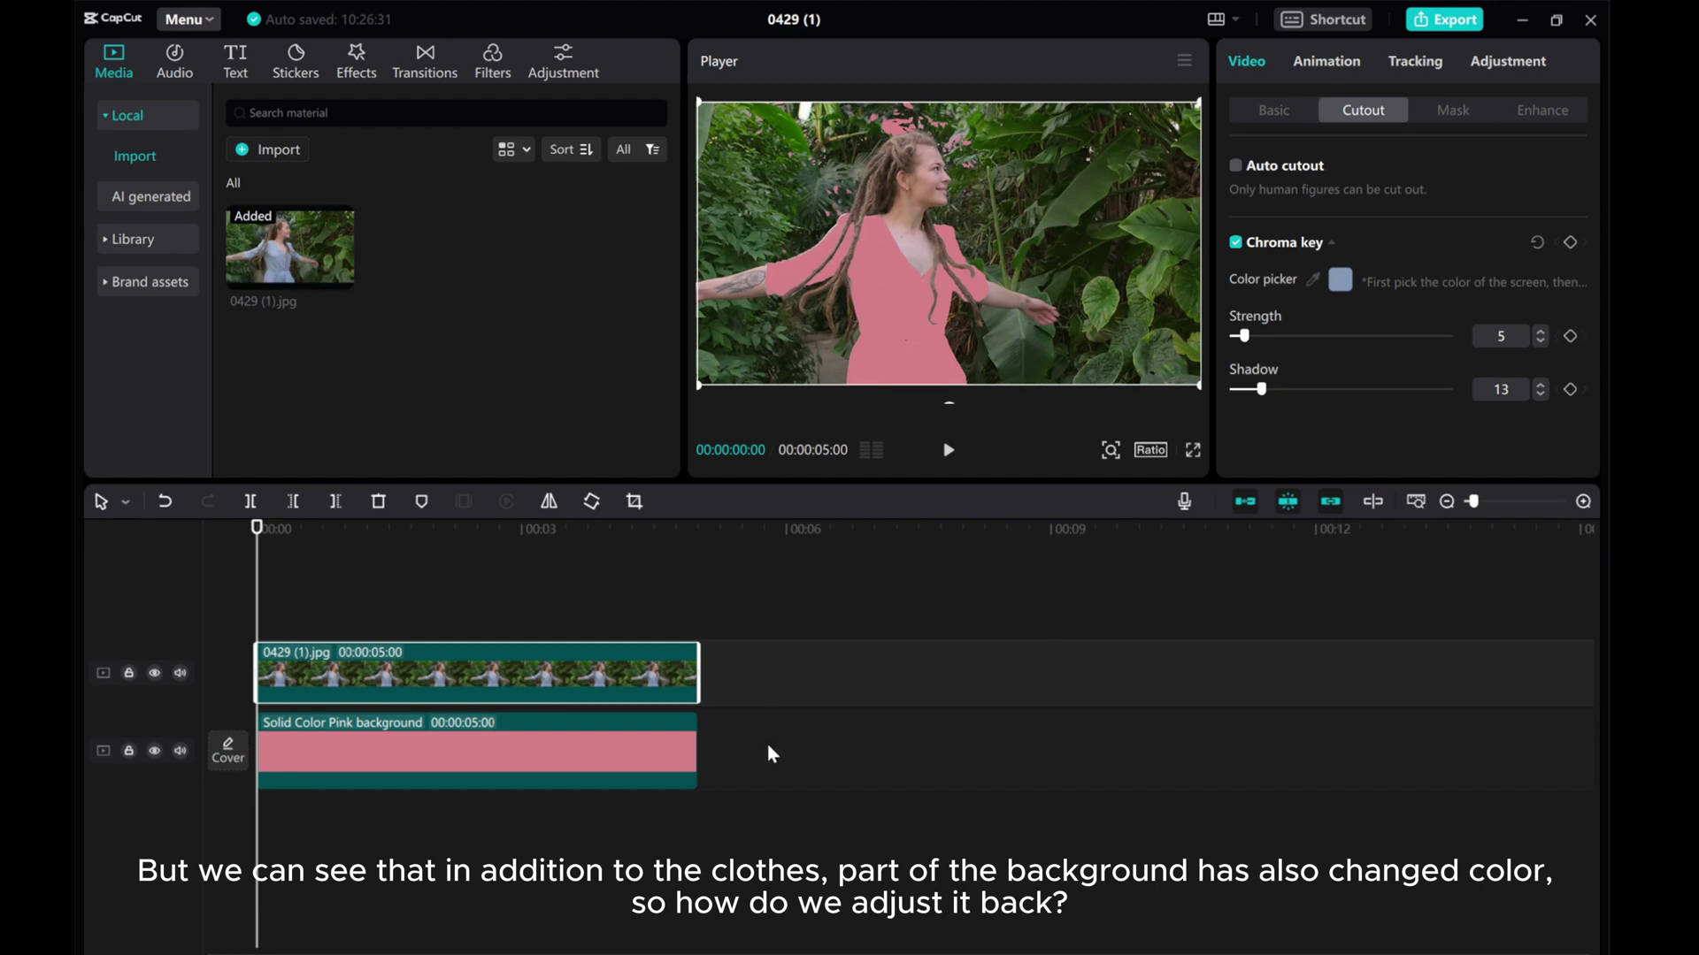
{"action": "left_click", "coordinate": [471, 723]}
{"action": "left_click", "coordinate": [459, 671], "text": "ctrl"}
{"action": "right_click", "coordinate": [458, 671]}
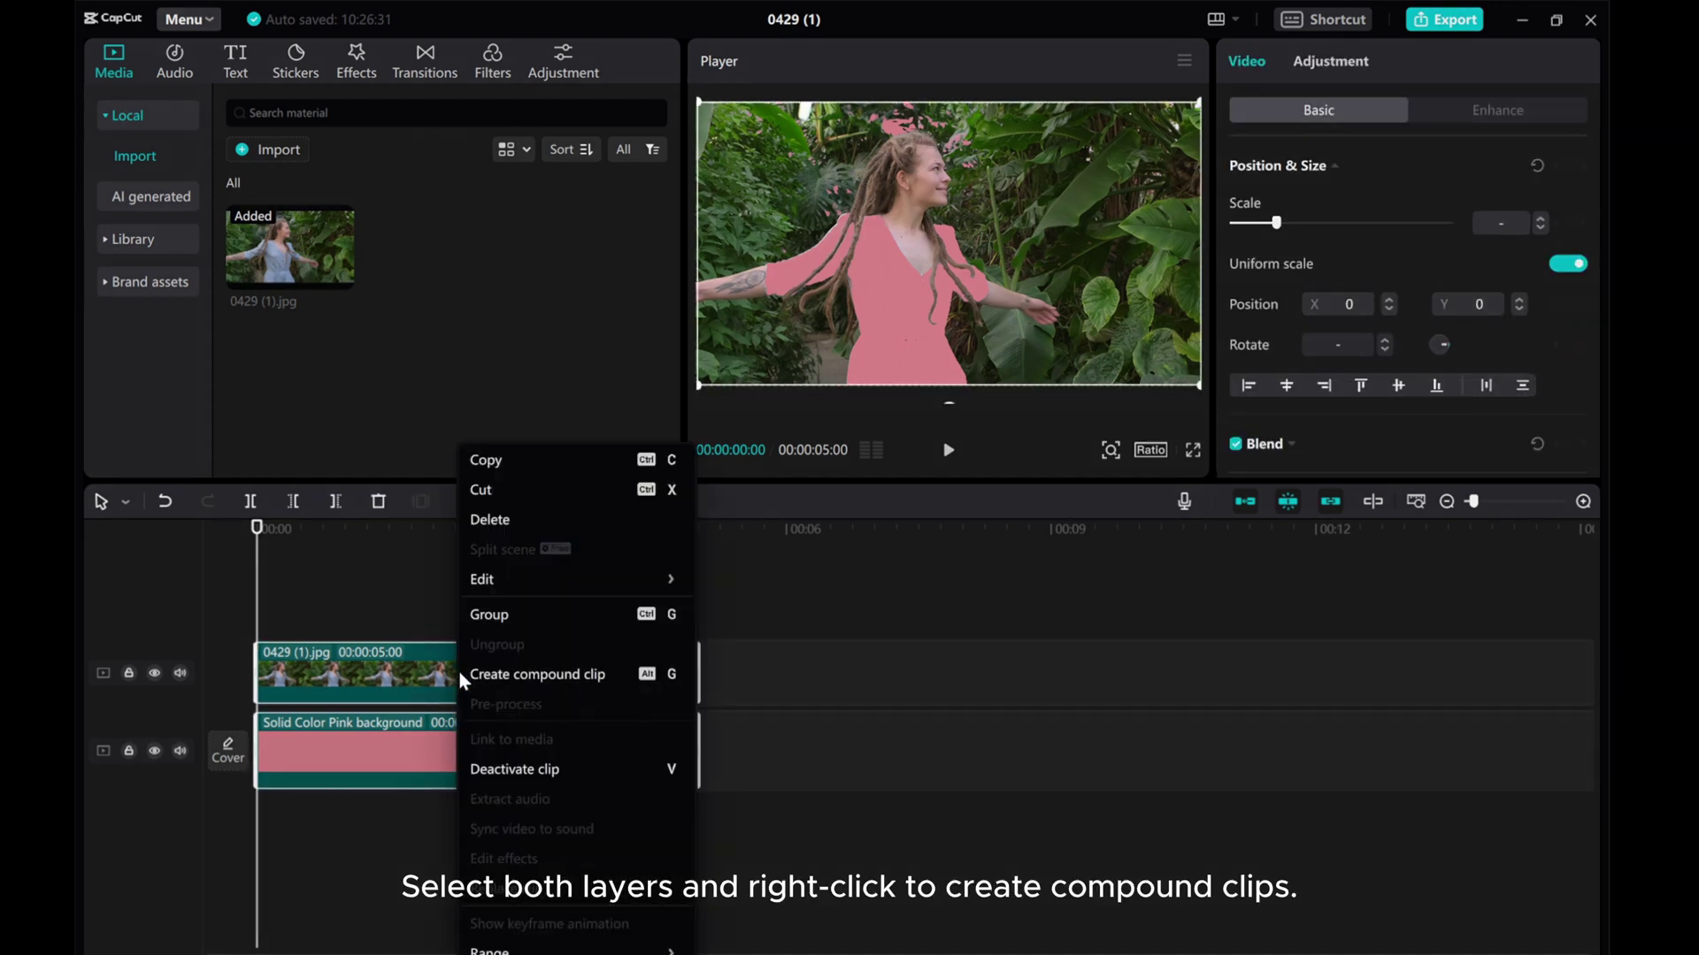
{"action": "left_click", "coordinate": [508, 678]}
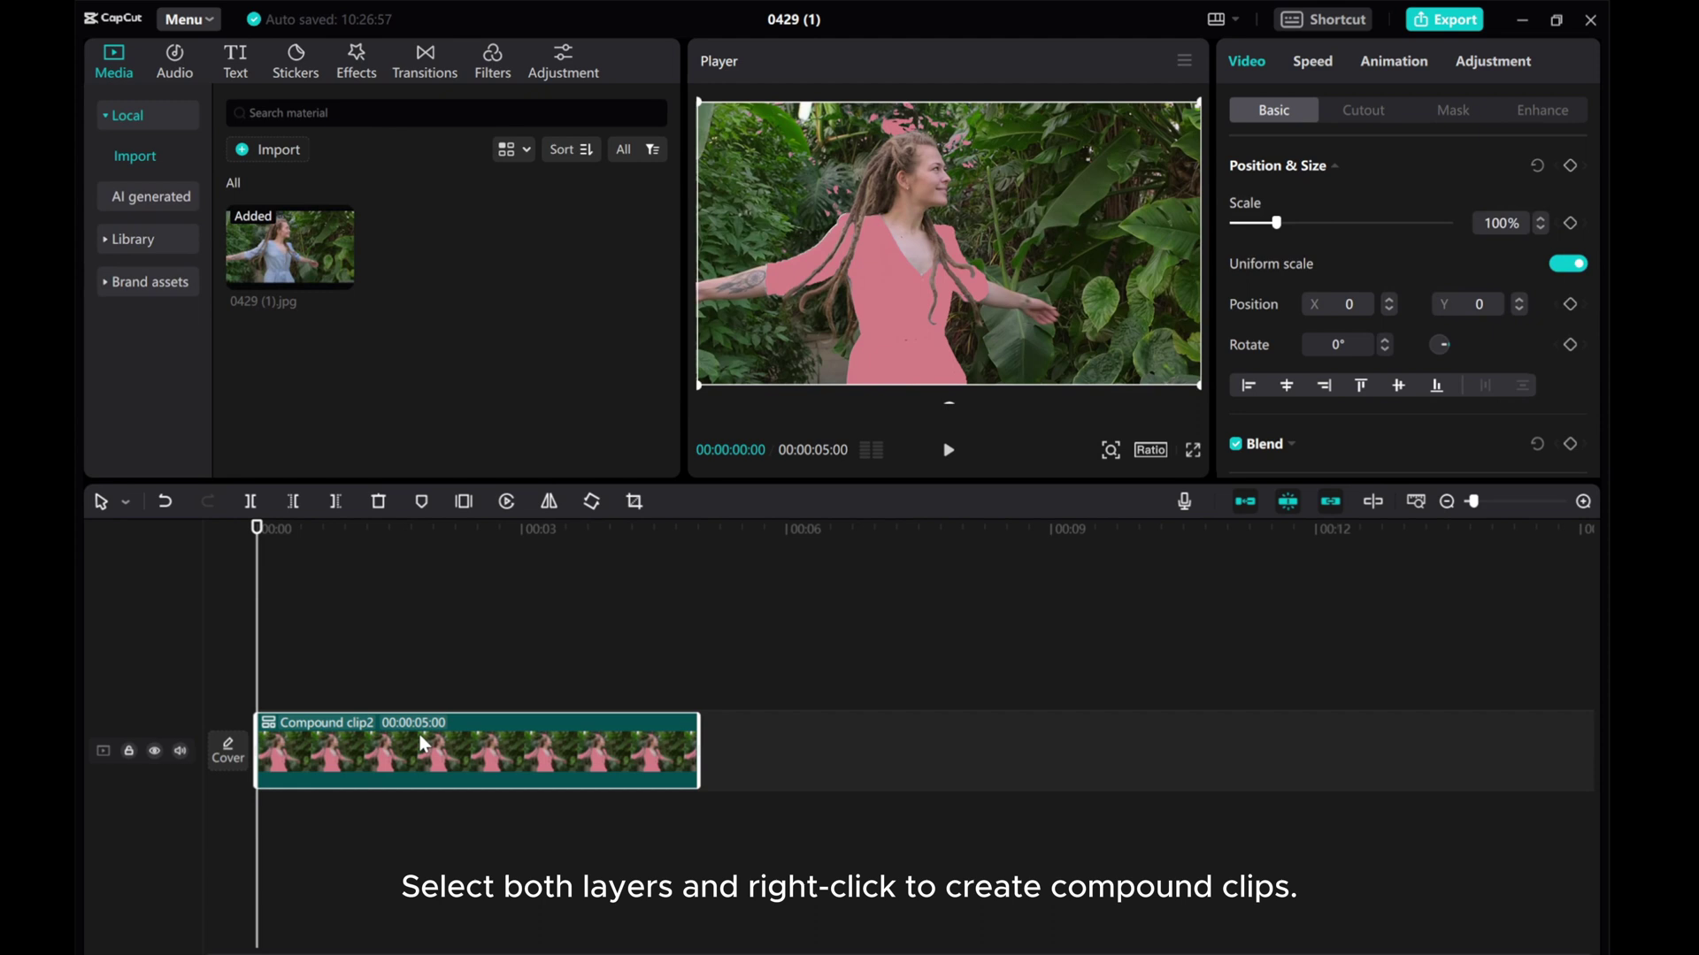
Step: Add 0429 (1).jpg on a track above the compound clip and show its Mask options
{"action": "left_click_drag", "start_coordinate": [341, 282], "coordinate": [259, 671]}
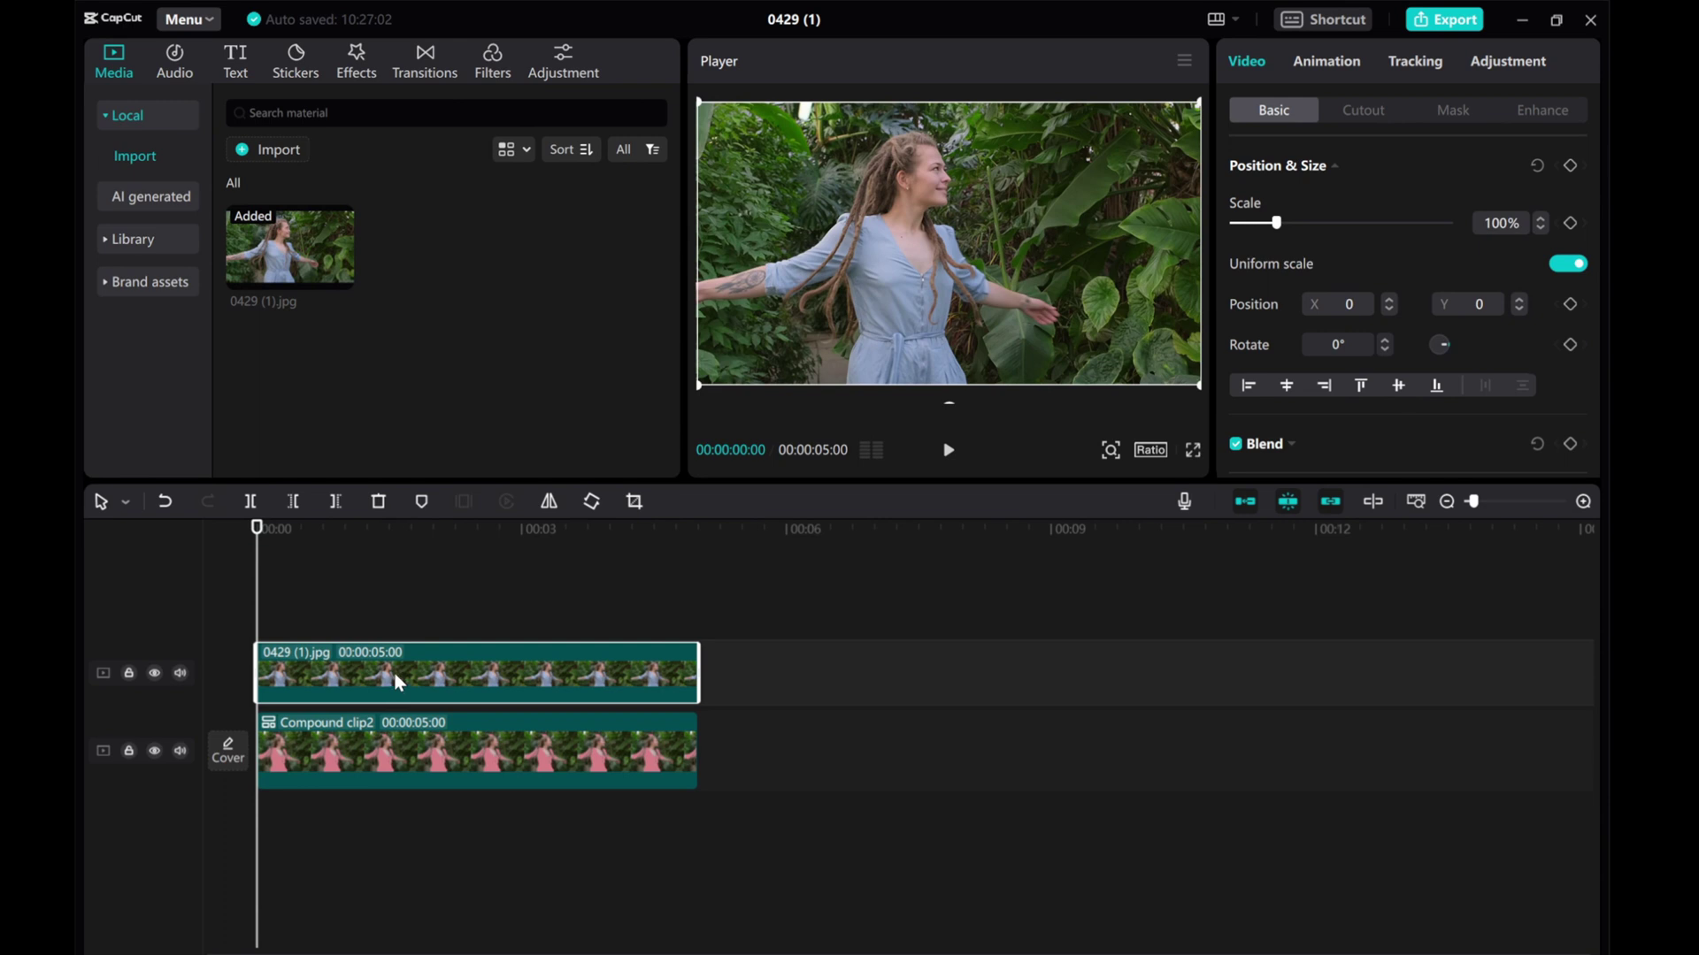
{"action": "left_click", "coordinate": [1361, 116]}
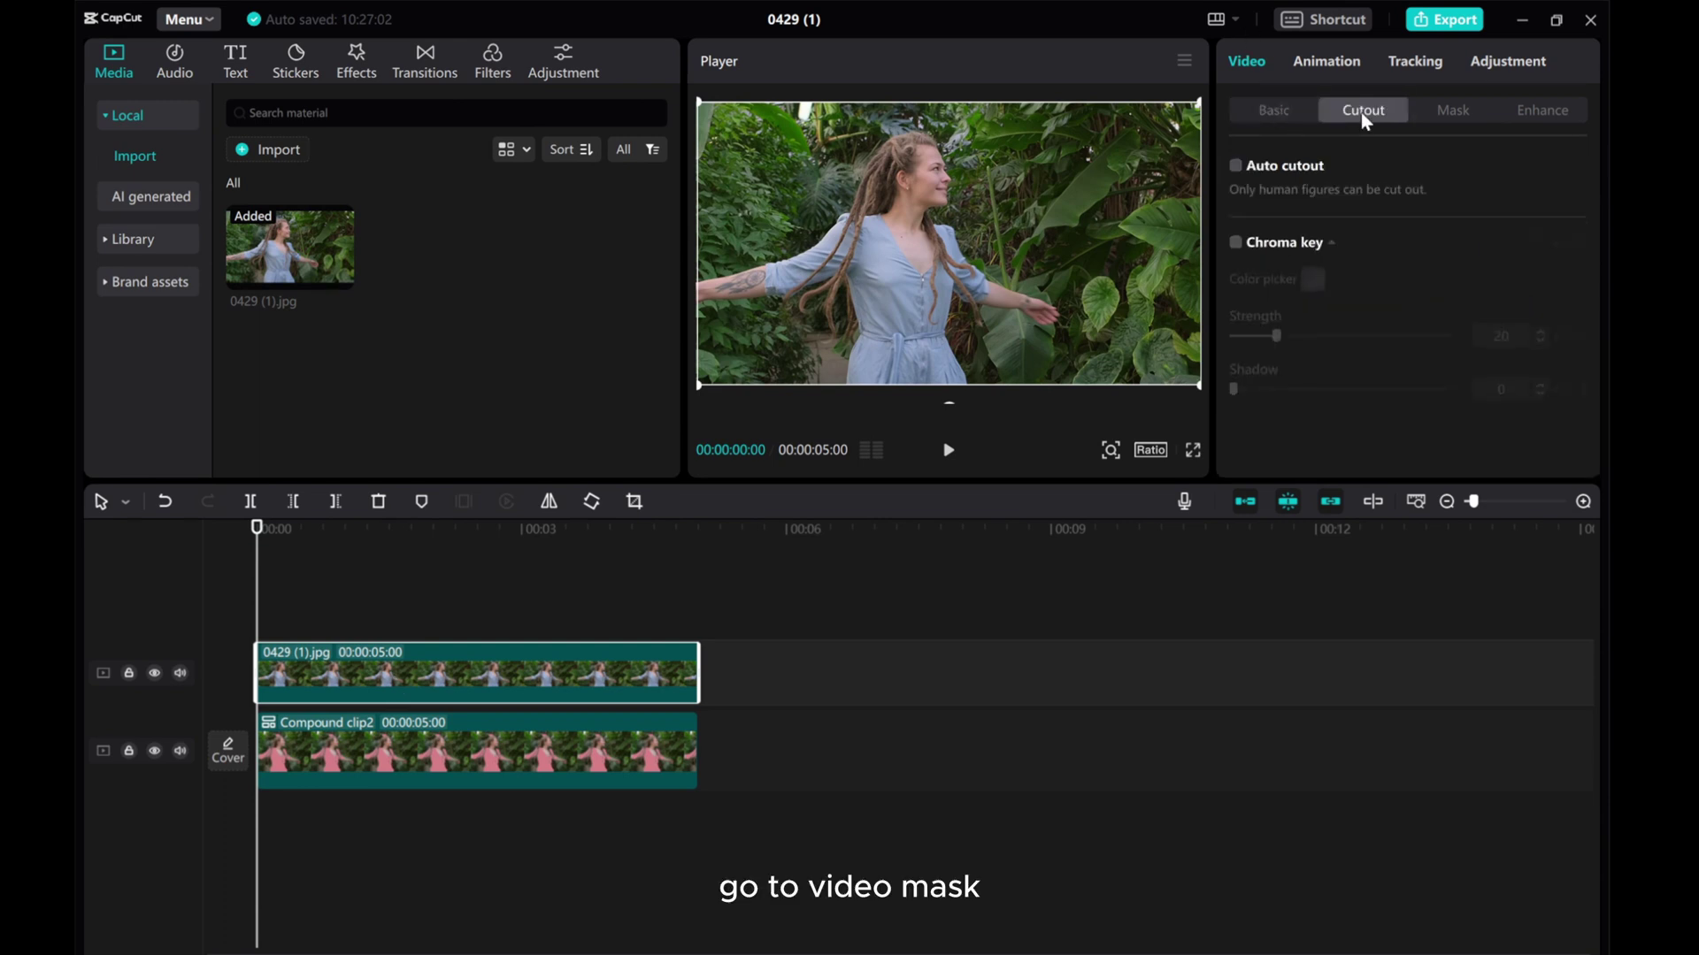
{"action": "left_click", "coordinate": [1456, 107]}
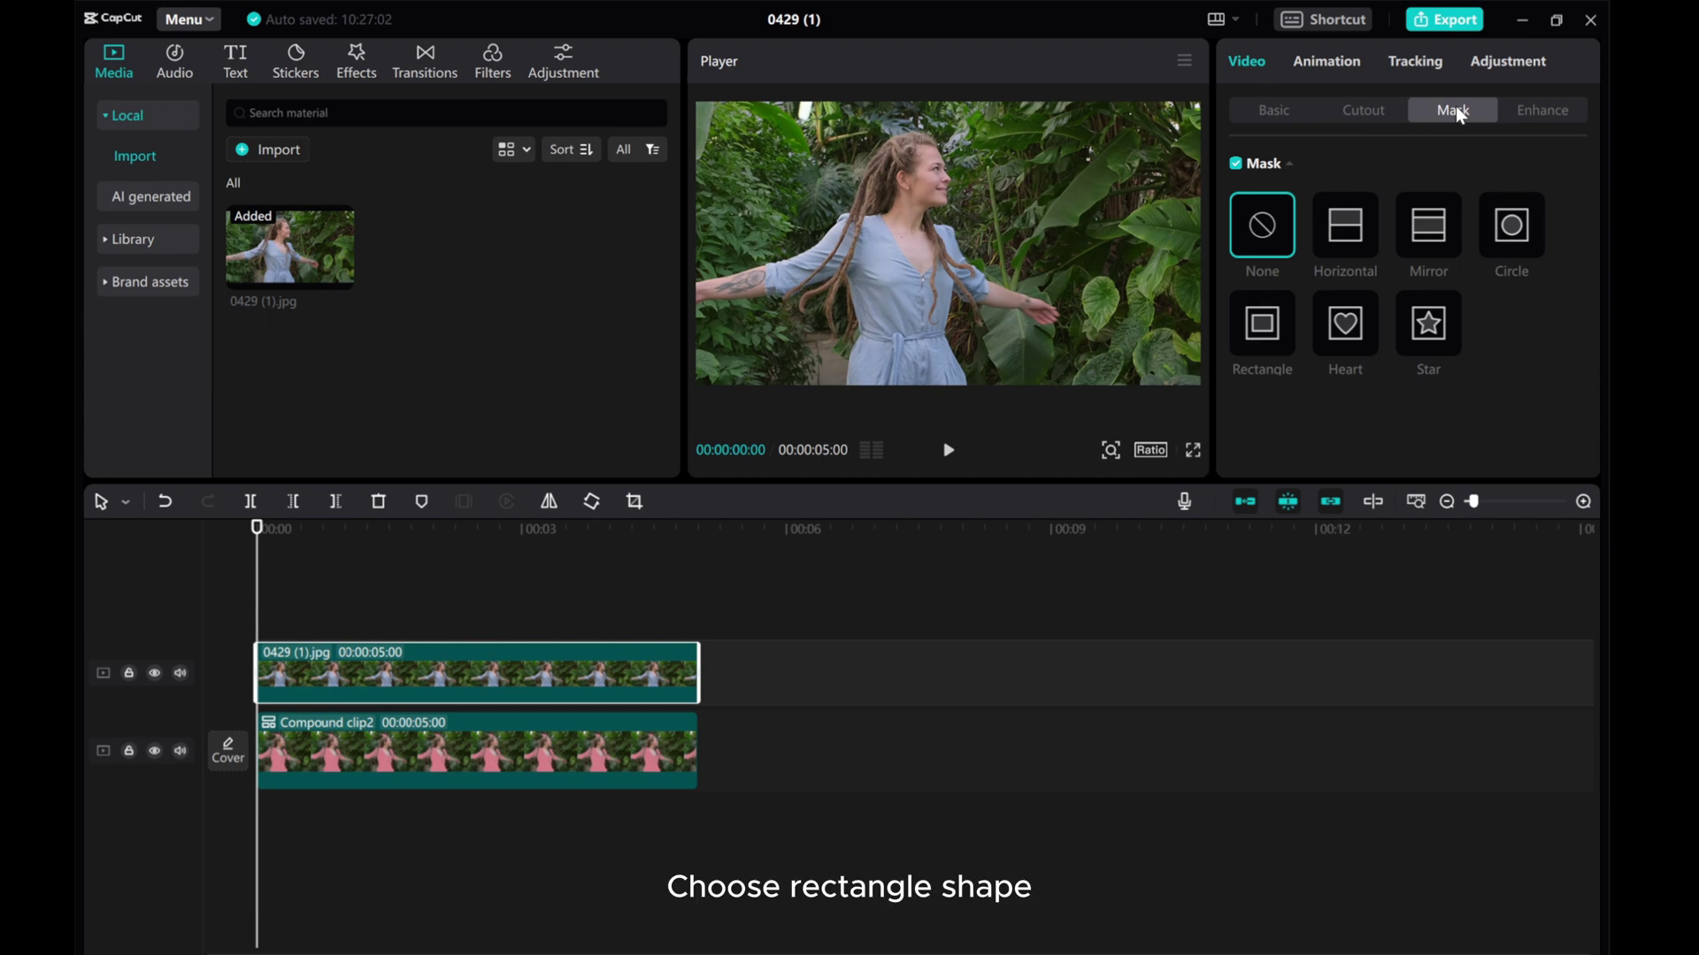
Step: Apply a Rectangle mask over her head, rotated -5°, checking it with a Player zoom
{"action": "left_click", "coordinate": [1275, 329]}
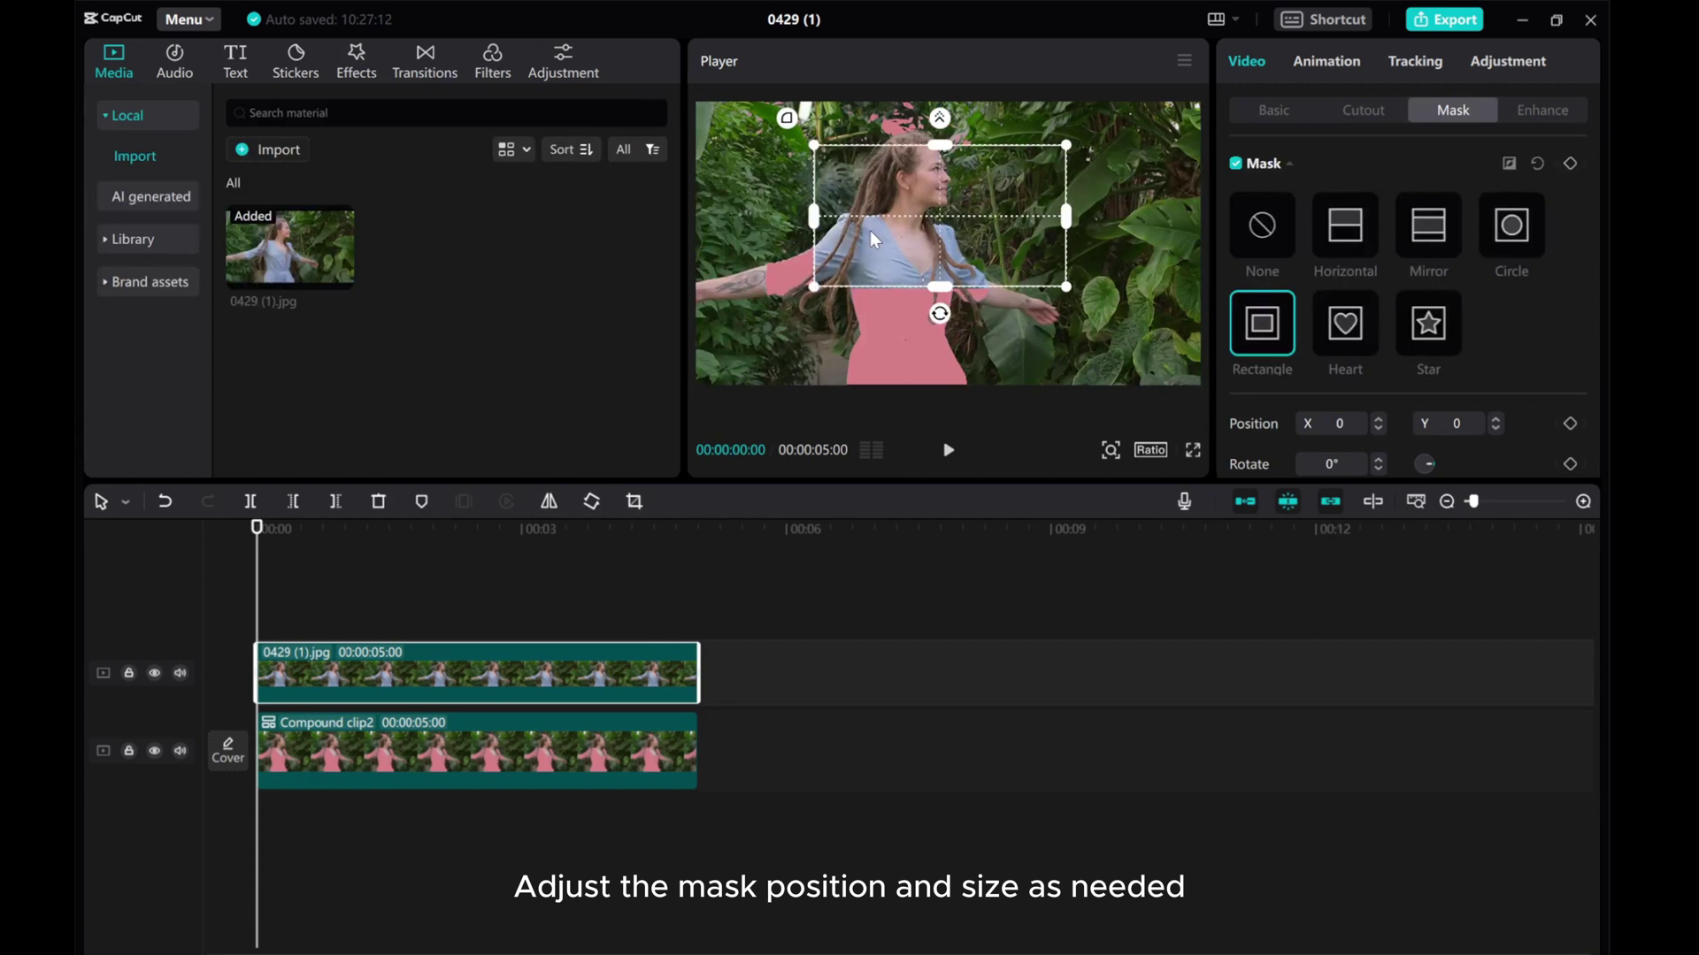
{"action": "left_click_drag", "start_coordinate": [879, 258], "coordinate": [859, 186]}
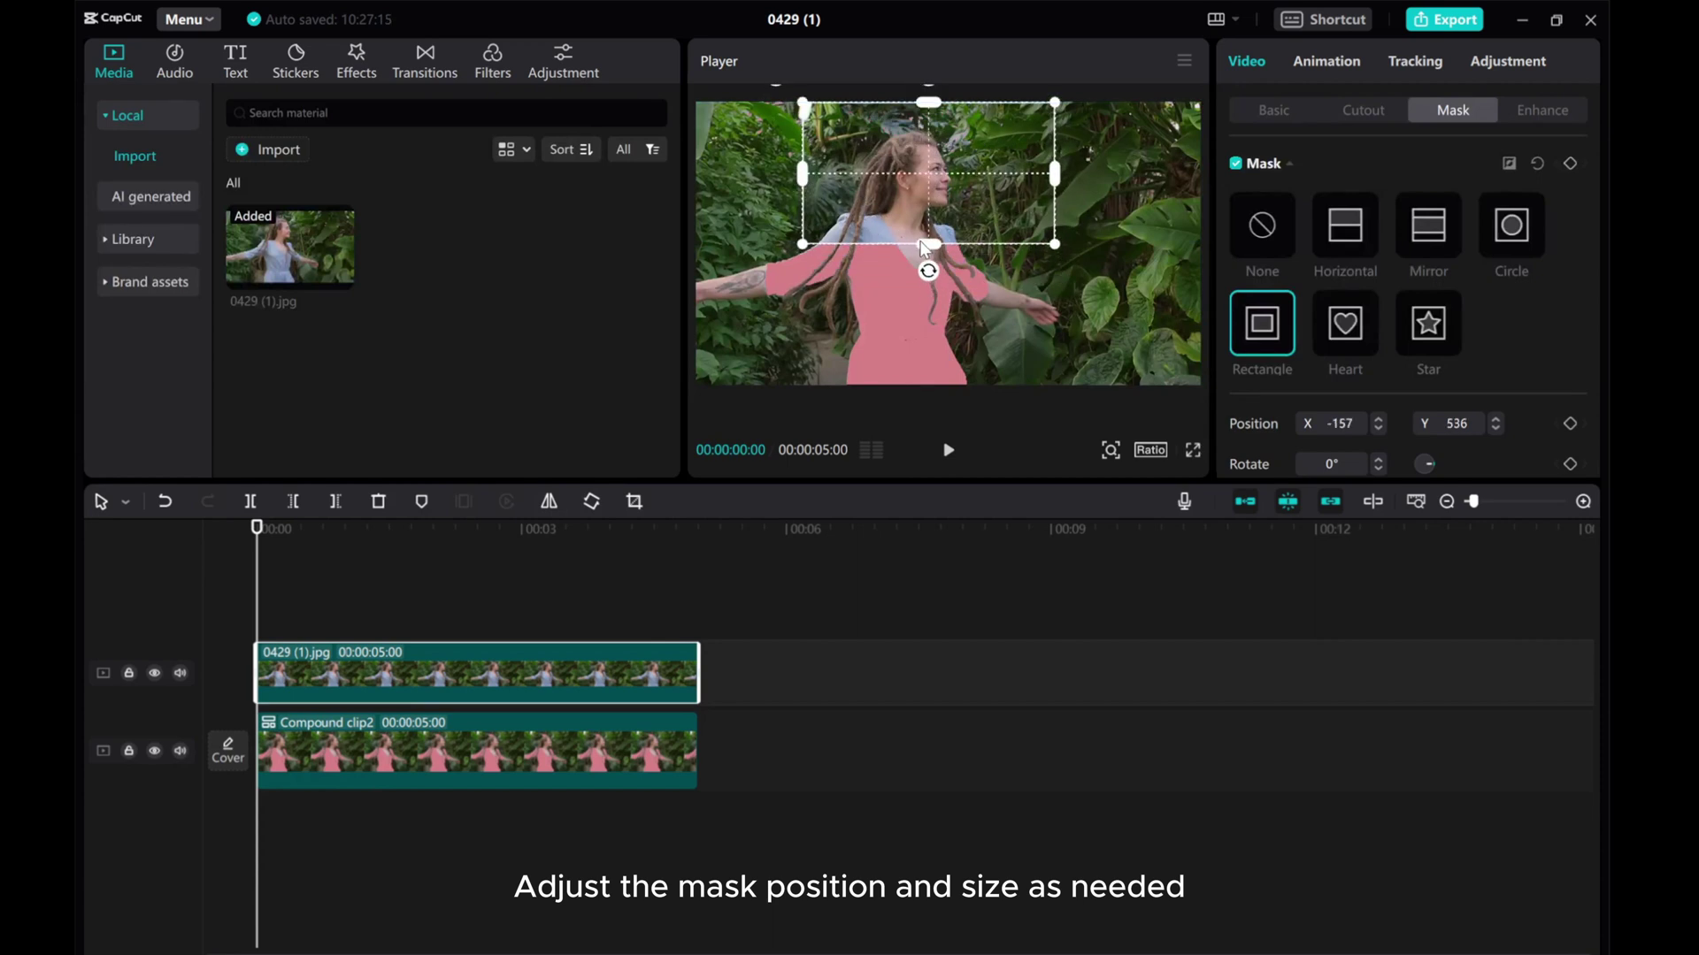
{"action": "left_click_drag", "start_coordinate": [922, 242], "coordinate": [909, 207]}
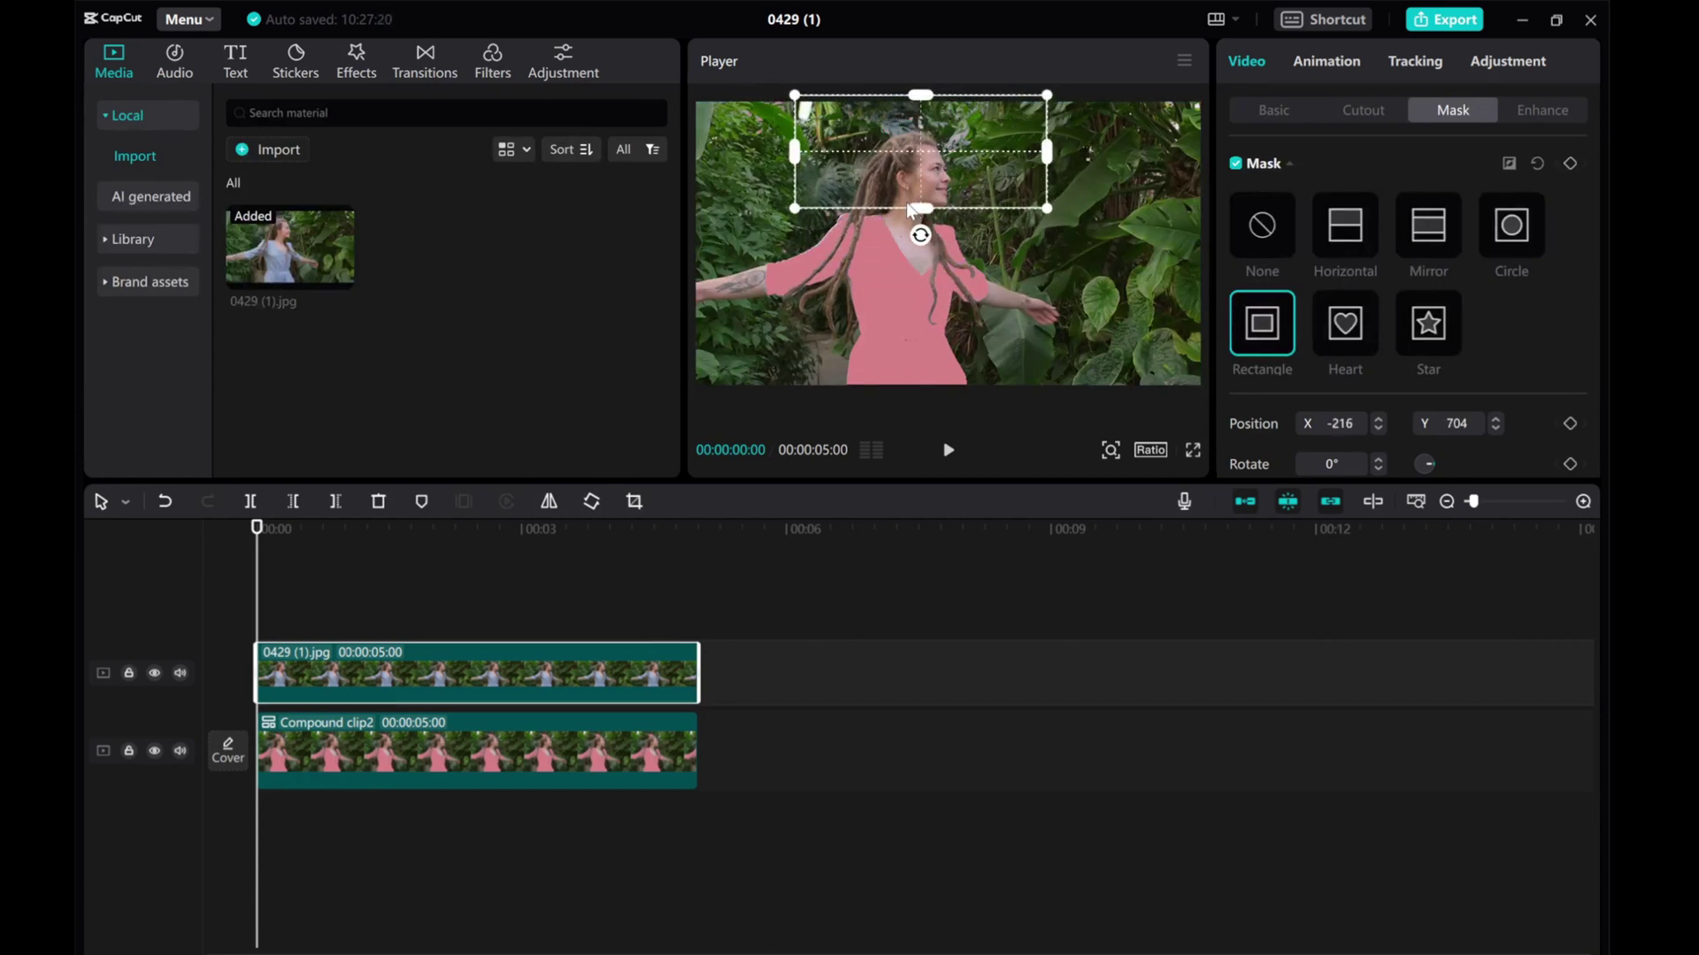
{"action": "left_click_drag", "start_coordinate": [919, 239], "coordinate": [925, 239]}
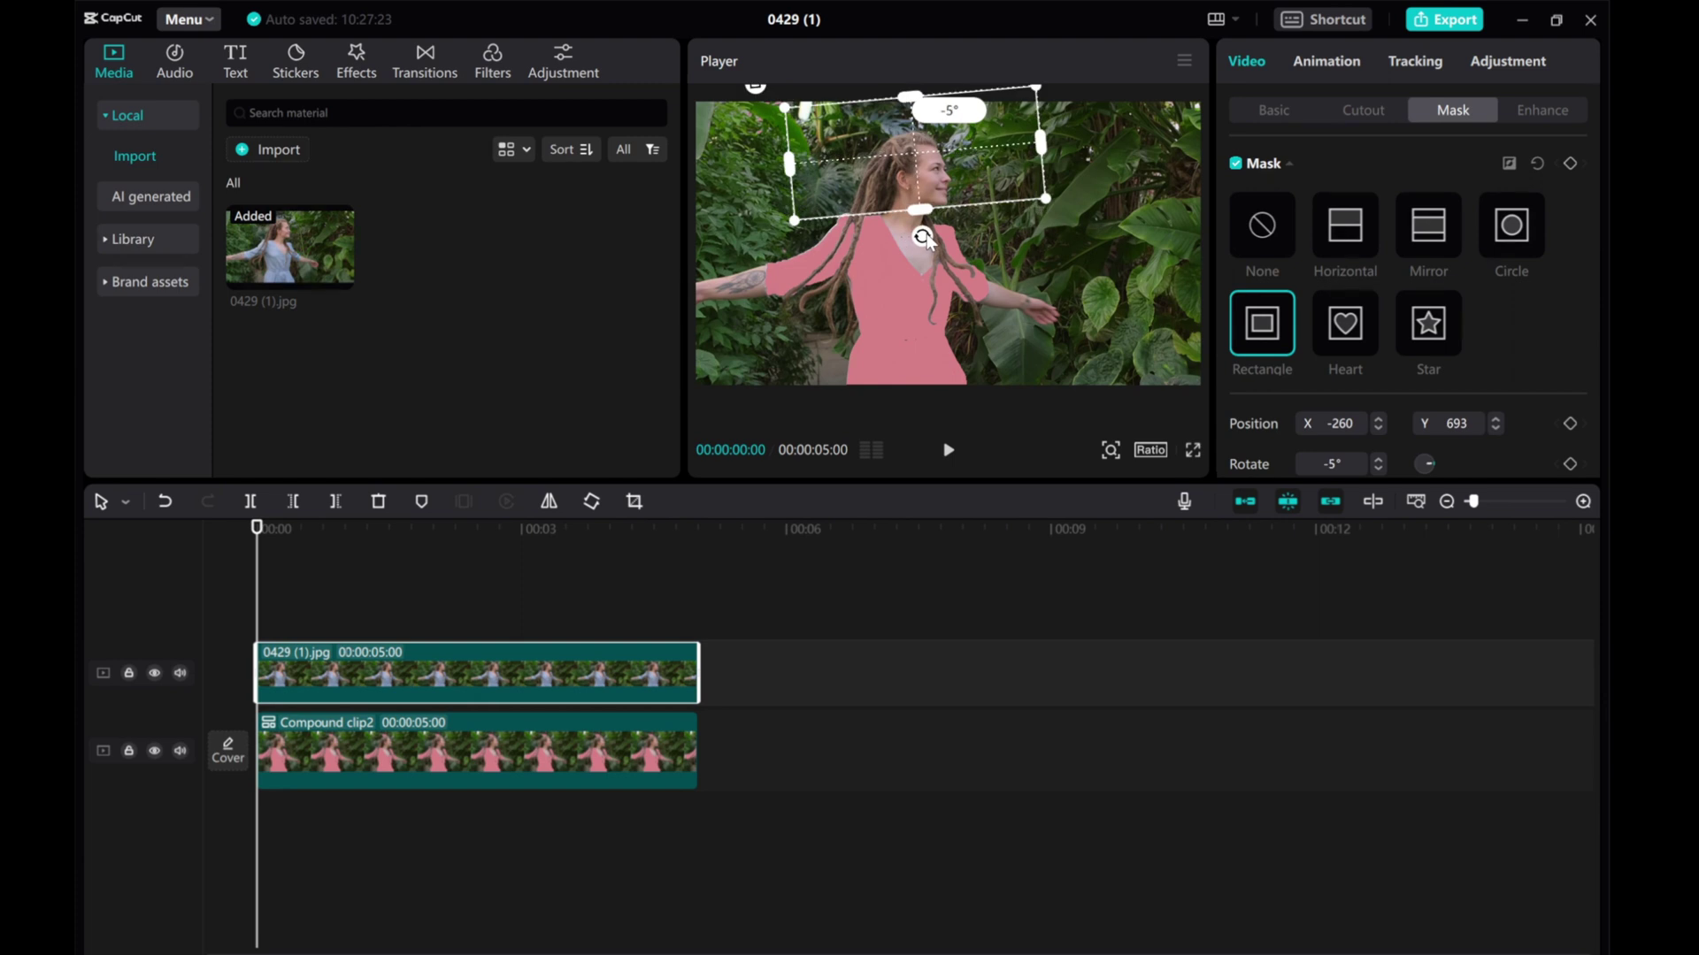
{"action": "mouse_move", "coordinate": [892, 103]}
{"action": "left_mouse_down"}
{"action": "mouse_move", "coordinate": [870, 142]}
{"action": "mouse_move", "coordinate": [902, 174]}
{"action": "left_mouse_up"}
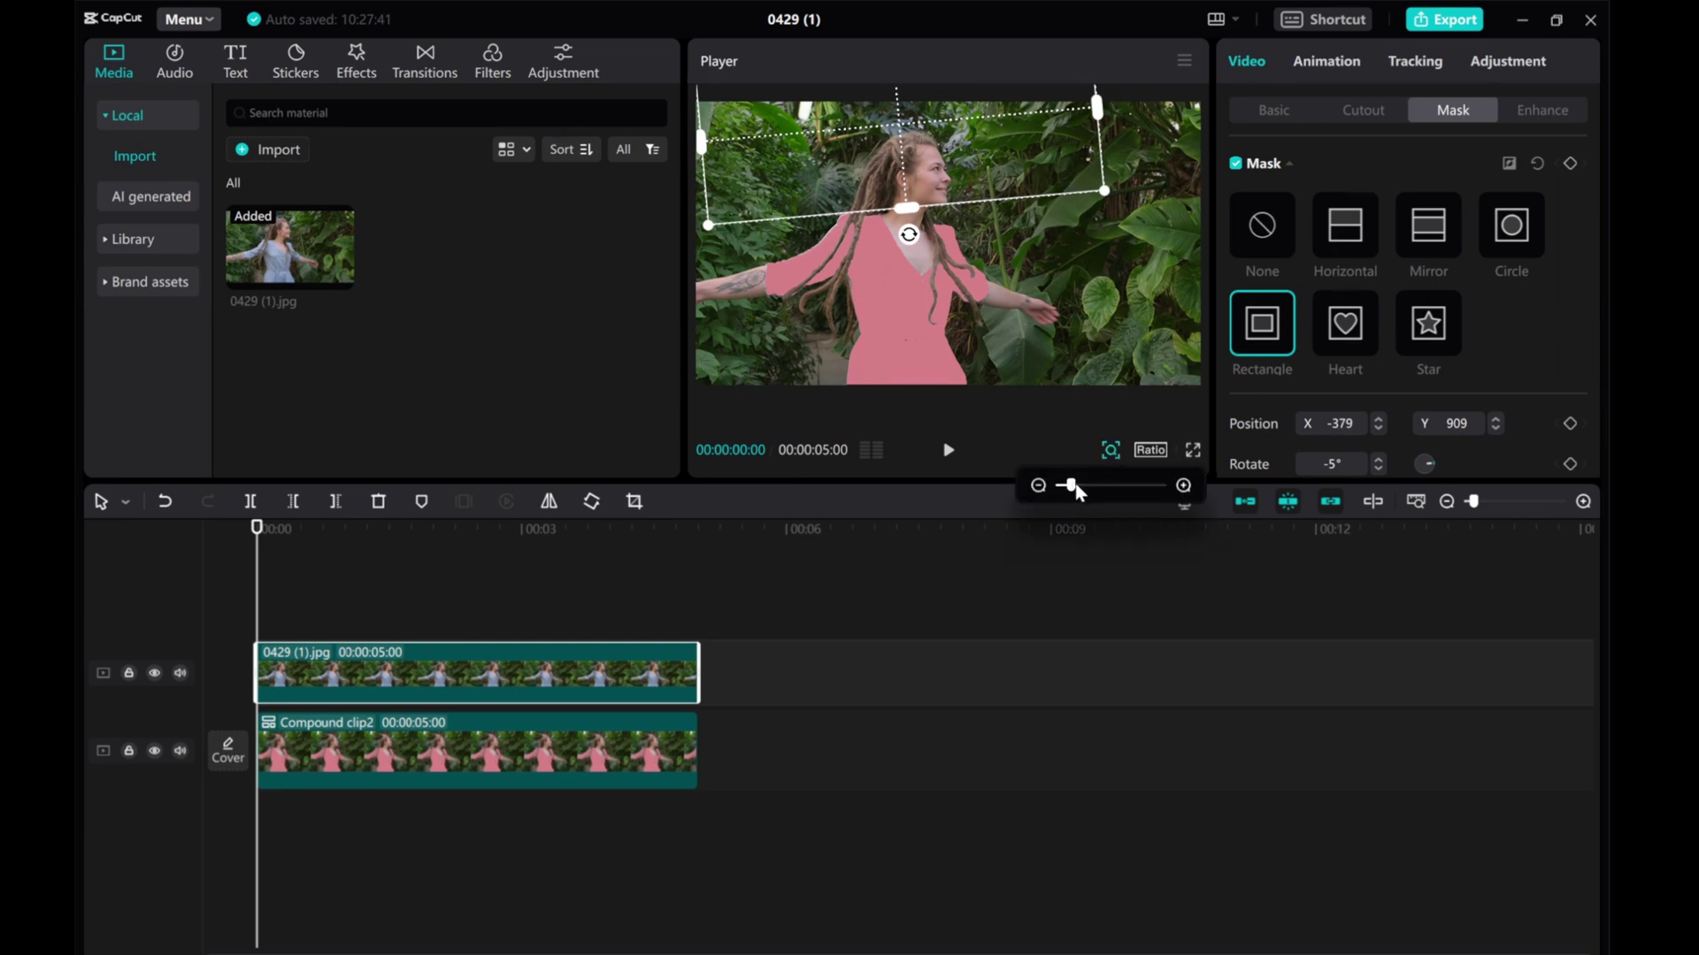
{"action": "left_click_drag", "start_coordinate": [1071, 485], "coordinate": [1093, 486]}
{"action": "scroll", "coordinate": [1091, 376], "scroll_direction": "left", "scroll_amount": 3}
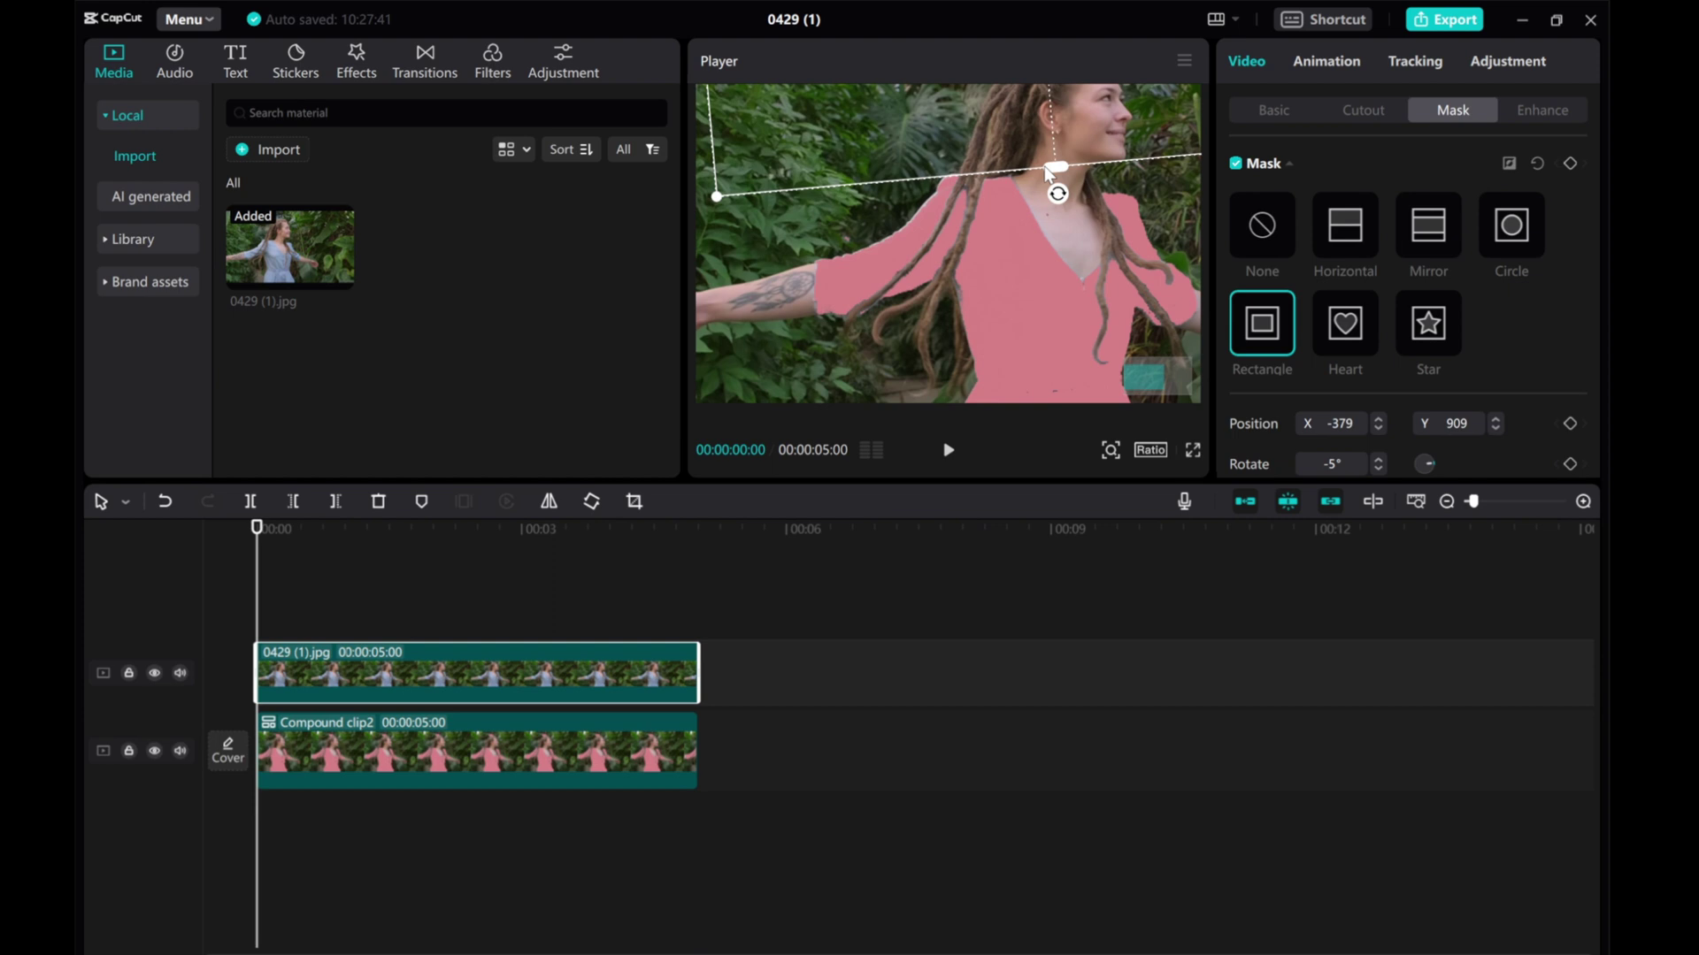
{"action": "left_click_drag", "start_coordinate": [1093, 487], "coordinate": [1070, 486]}
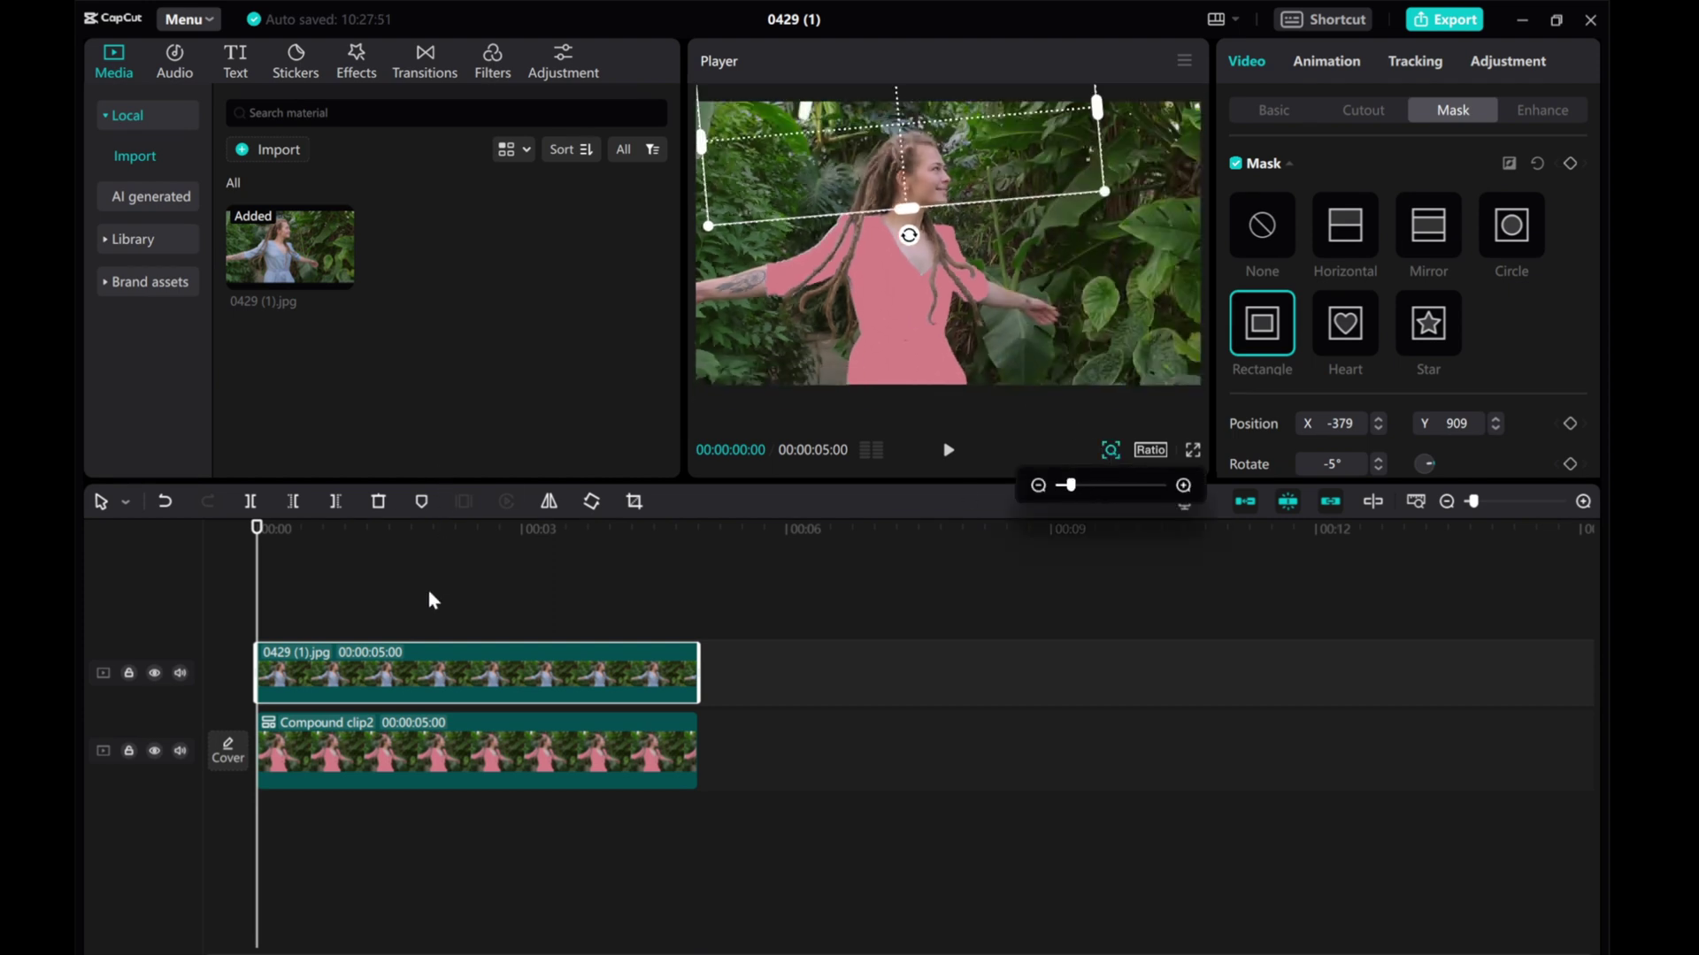